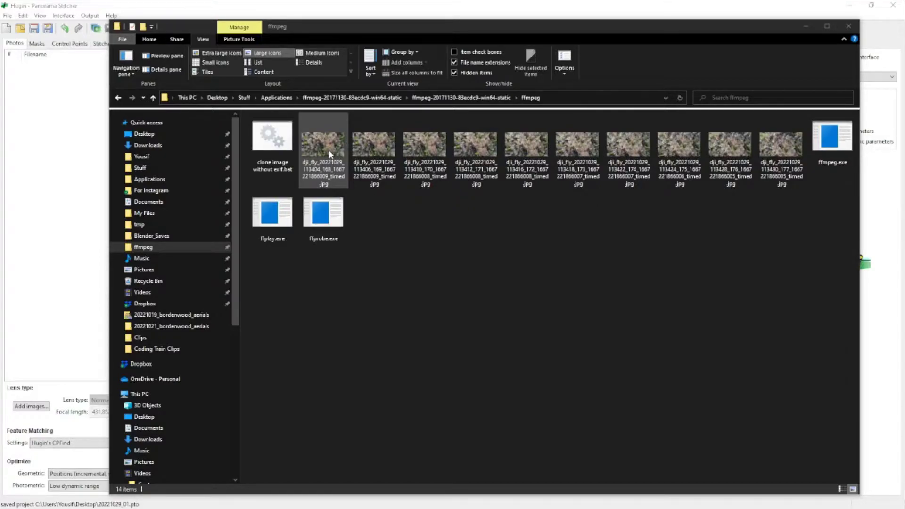
pyautogui.doubleClick(330, 154)
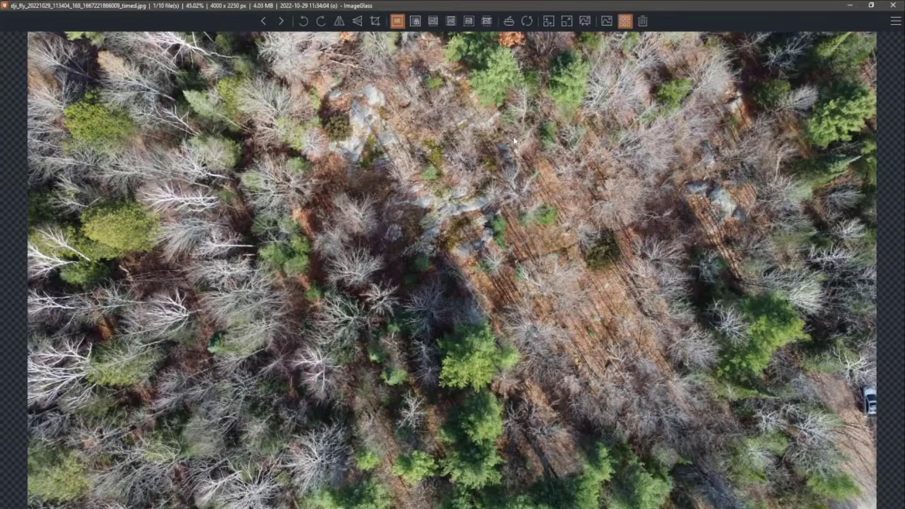
# - Page forward and back through the aerial forest photos, then close ImageGlass
pyautogui.press('Right')
pyautogui.press('Right')
pyautogui.press('Right')
pyautogui.press('Right')
pyautogui.press('Right')
pyautogui.press('Right')
pyautogui.press('Right')
pyautogui.press('Right')
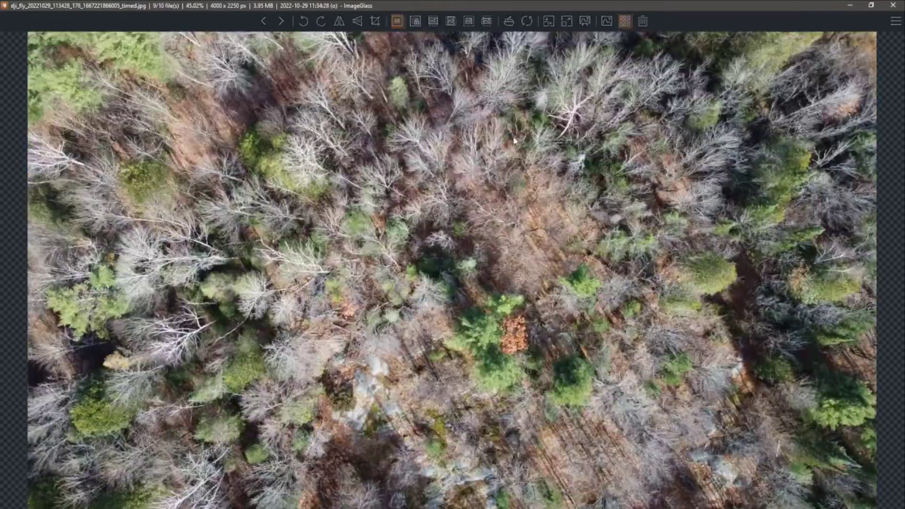
pyautogui.press('Left')
pyautogui.press('Left')
pyautogui.press('Left')
pyautogui.press('Left')
pyautogui.press('Left')
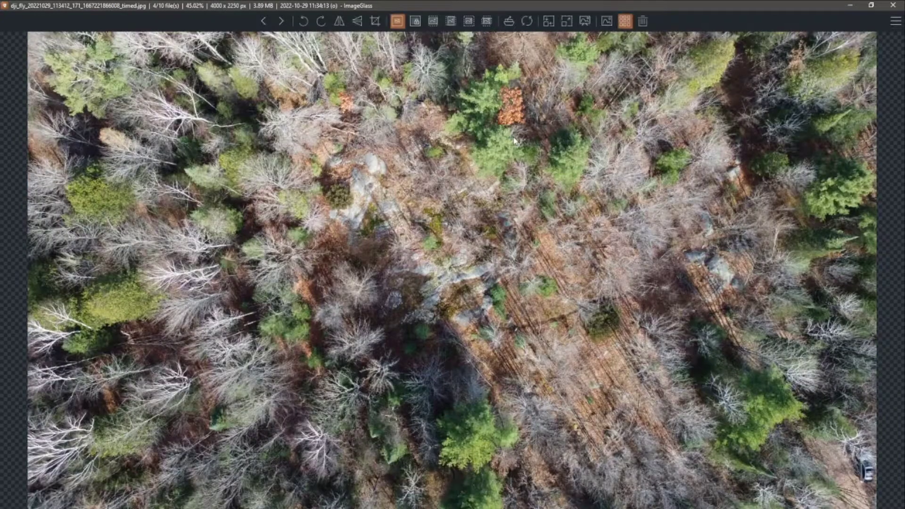
pyautogui.click(894, 4)
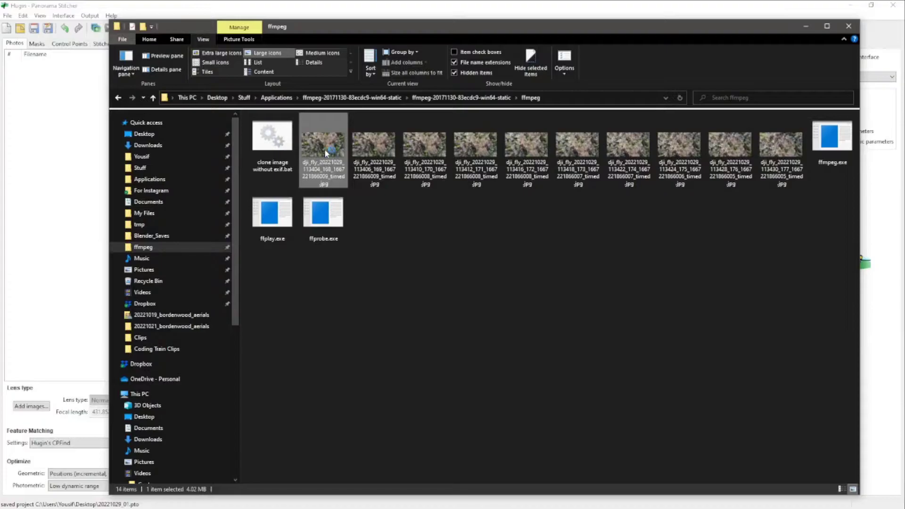
# - Reopen the first drone photo, restore the viewer from full screen, and close it
pyautogui.doubleClick(325, 153)
pyautogui.click(872, 5)
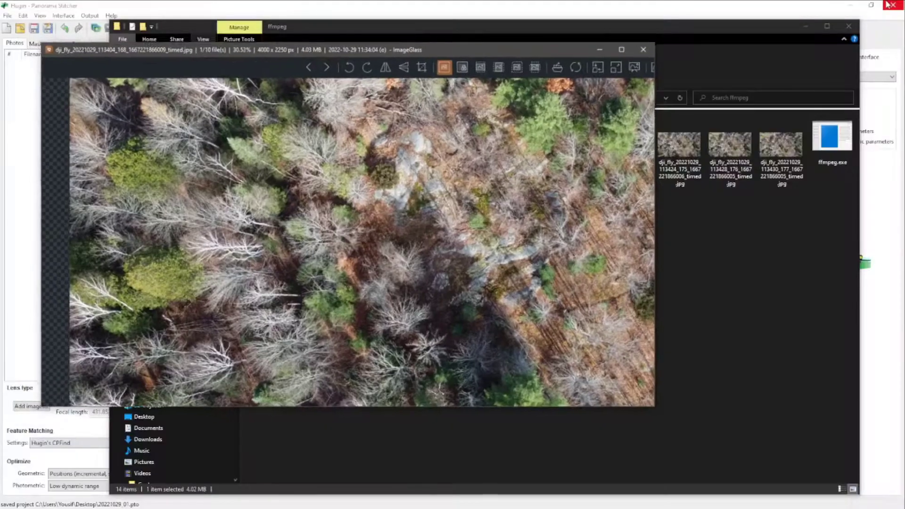
pyautogui.click(652, 56)
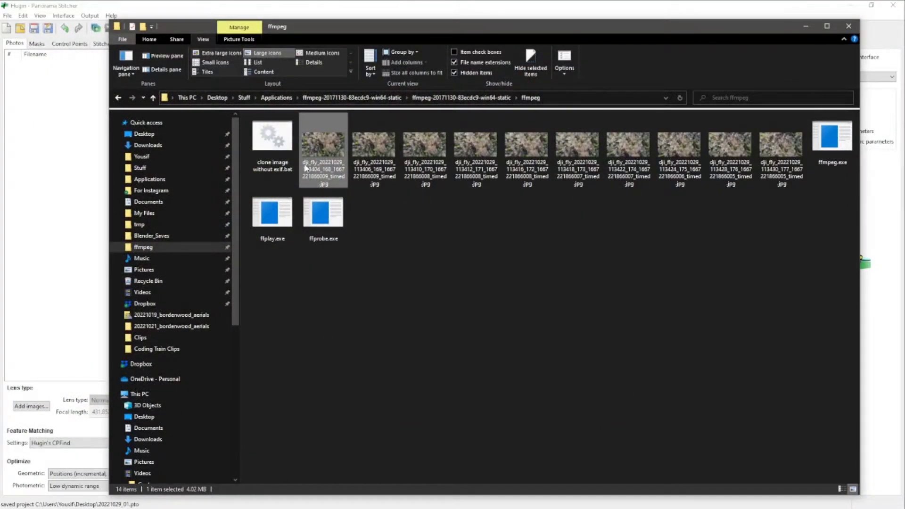
# - Check the first photo's camera details in Properties (DJI FC7303, 4 mm, 24 mm equivalent)
pyautogui.hotkey('alt', 'Return')
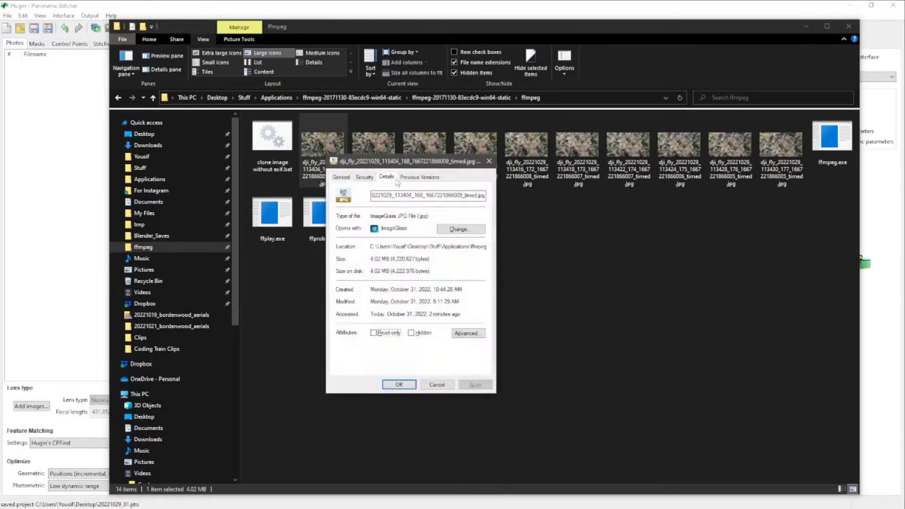
pyautogui.click(387, 177)
pyautogui.scroll(-6, 452, 349)
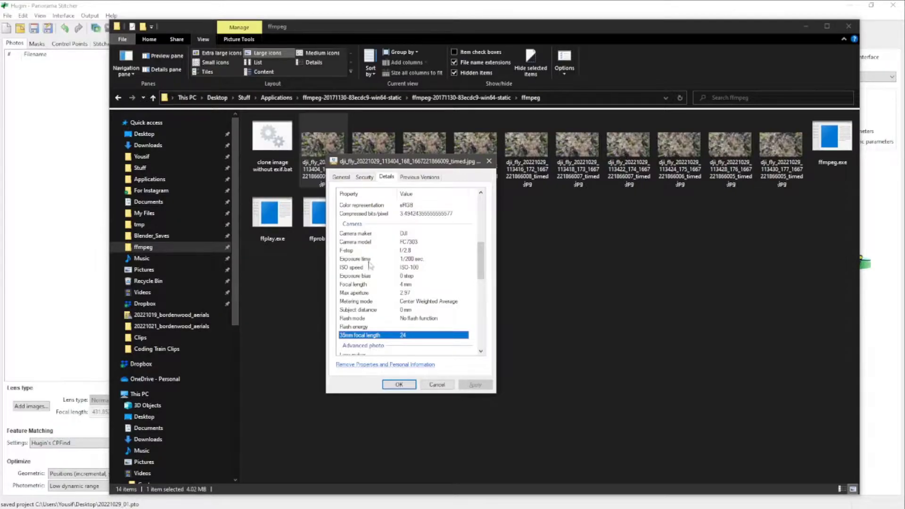
pyautogui.click(438, 385)
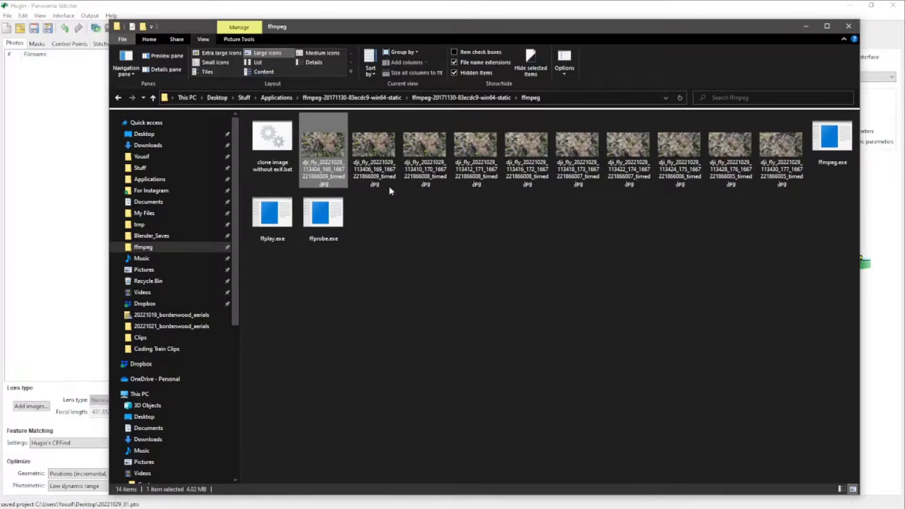
pyautogui.rightClick(281, 163)
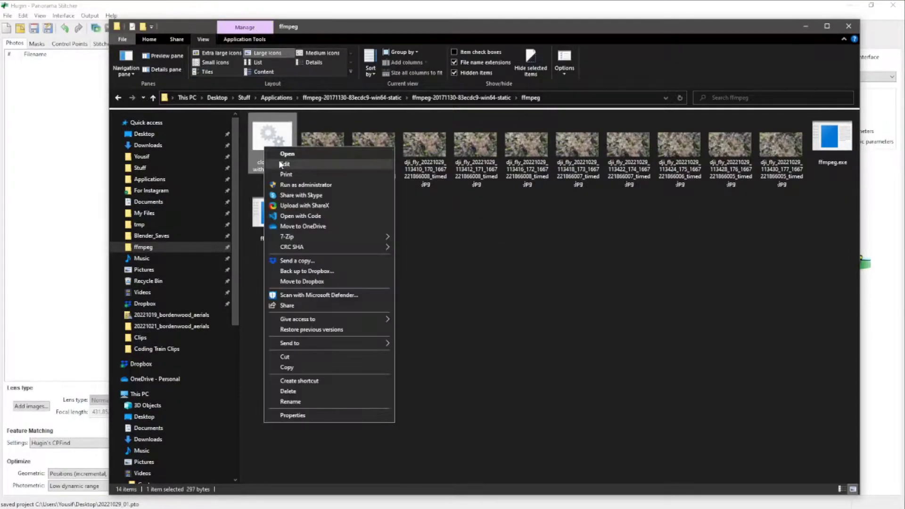
# - Review the ffmpeg loop in clone image without exif.bat in Sublime Text, then close it
pyautogui.click(346, 164)
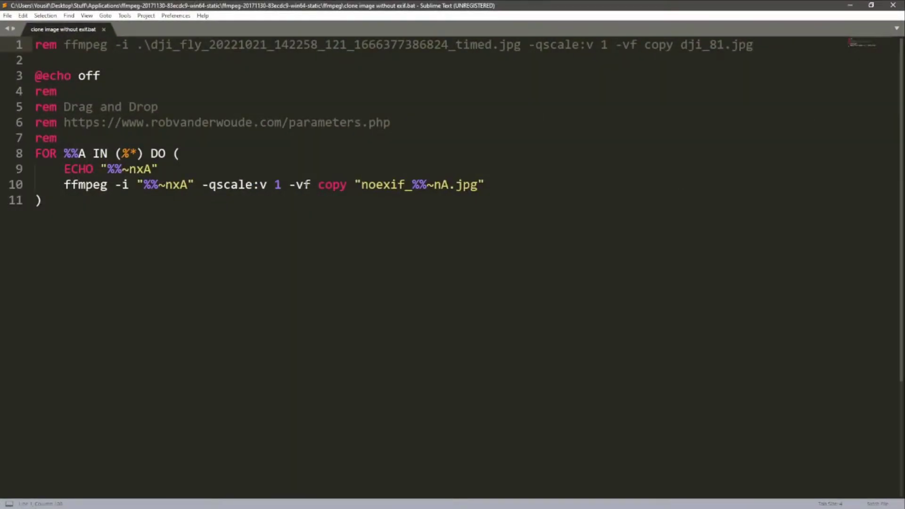
pyautogui.moveTo(65, 45); pyautogui.dragTo(753, 45)
pyautogui.click(41, 200)
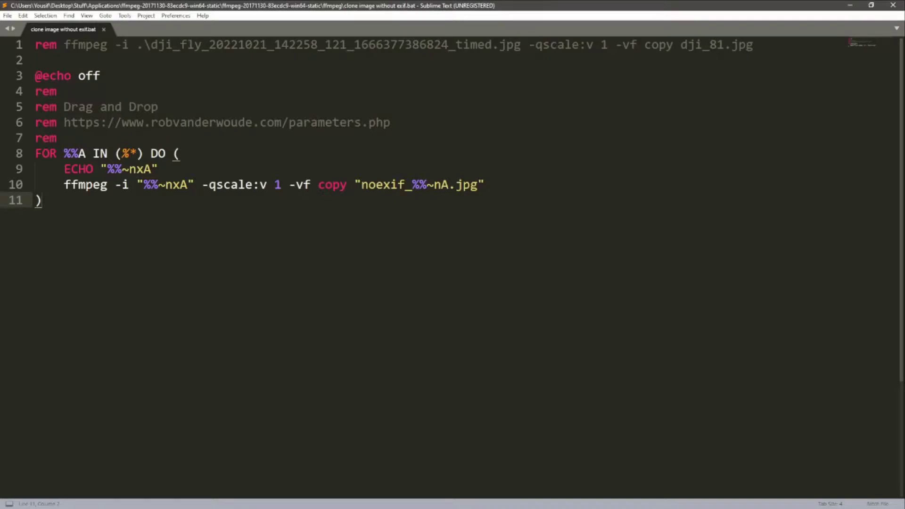
pyautogui.click(901, 6)
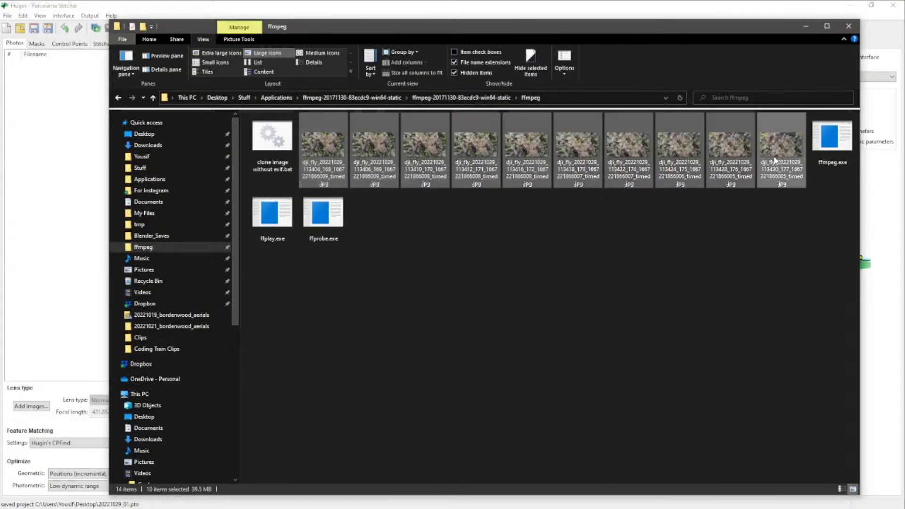
# - Create noexif_ copies of the ten drone photos with the exif-stripping script
pyautogui.moveTo(343, 164); pyautogui.dragTo(278, 150)
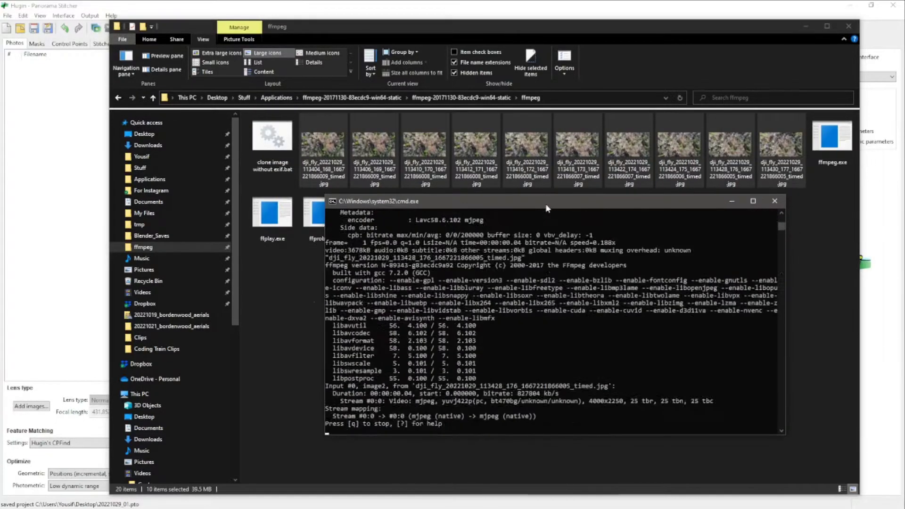
pyautogui.click(370, 236)
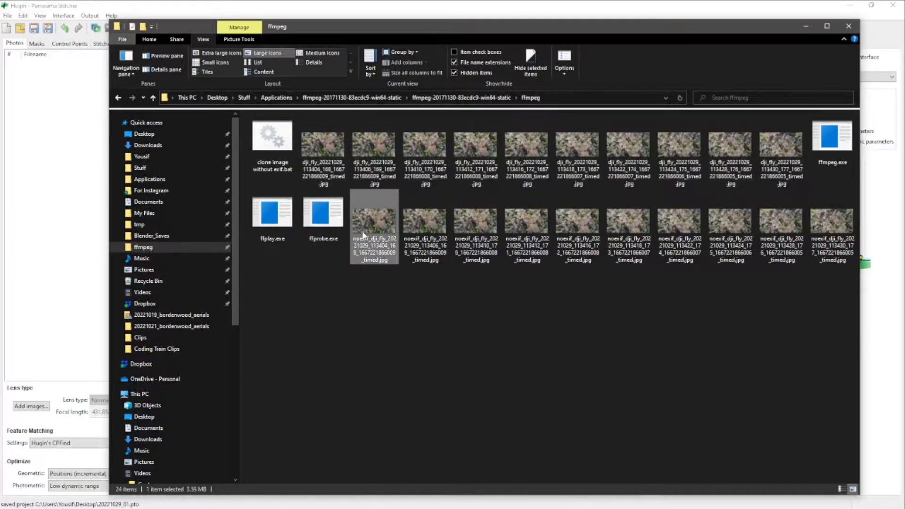
pyautogui.hotkey('alt', 'Return')
# - Confirm a noexif_ copy's Details show blank camera metadata, then bring Hugin forward
pyautogui.click(432, 252)
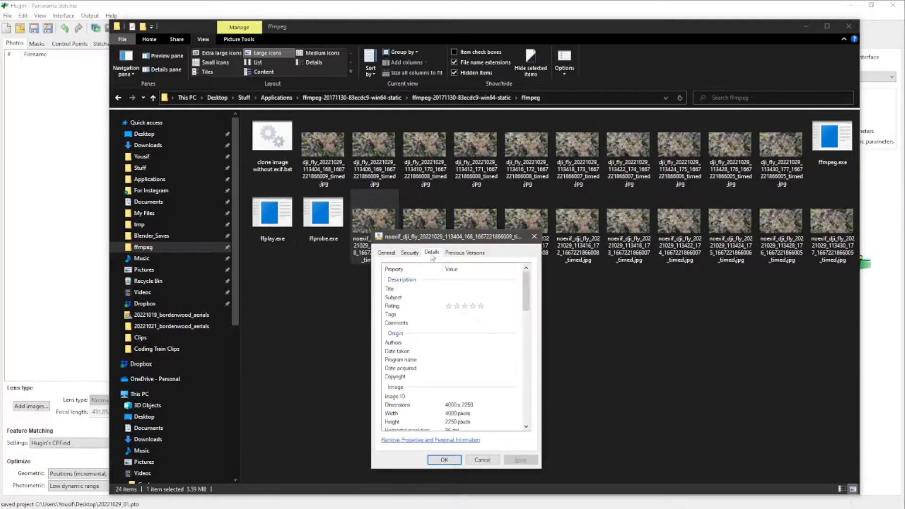
pyautogui.scroll(-5, 456, 318)
pyautogui.scroll(-5, 518, 343)
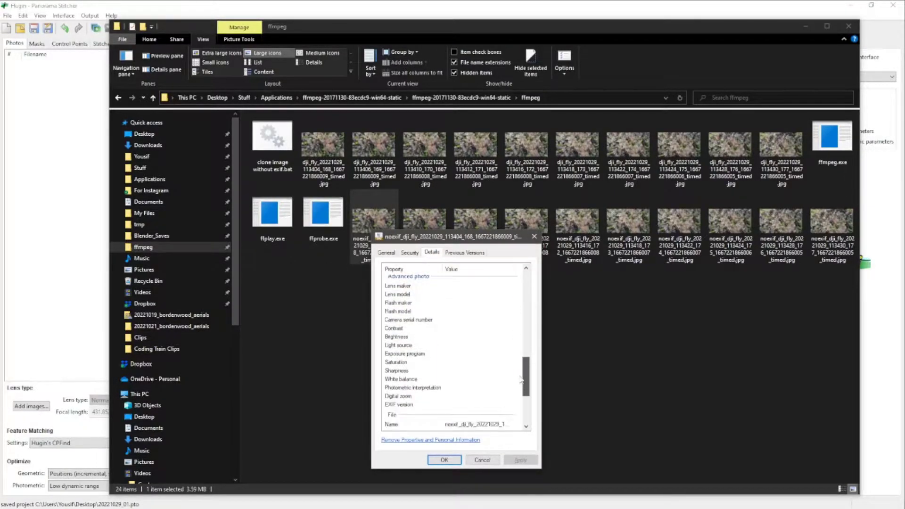
pyautogui.scroll(3, 518, 343)
pyautogui.scroll(-3, 518, 343)
pyautogui.scroll(2, 518, 343)
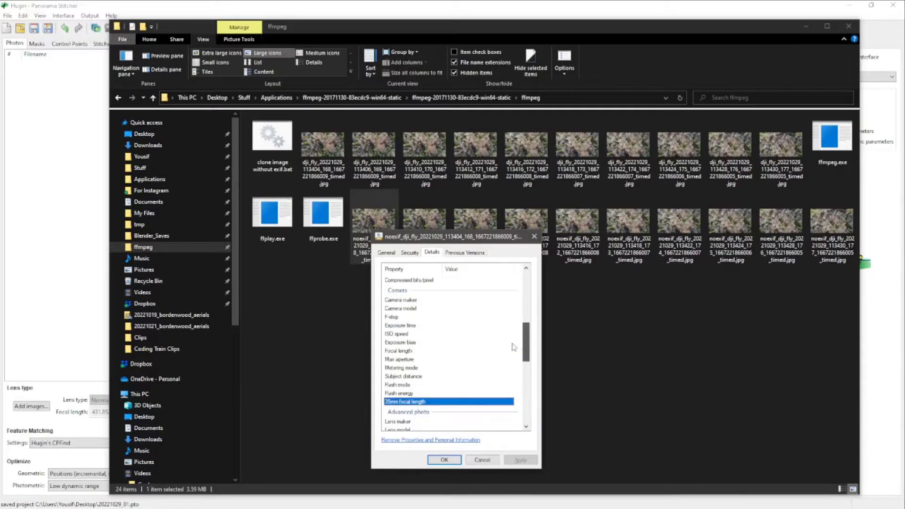
pyautogui.scroll(1, 518, 341)
pyautogui.scroll(-10, 517, 343)
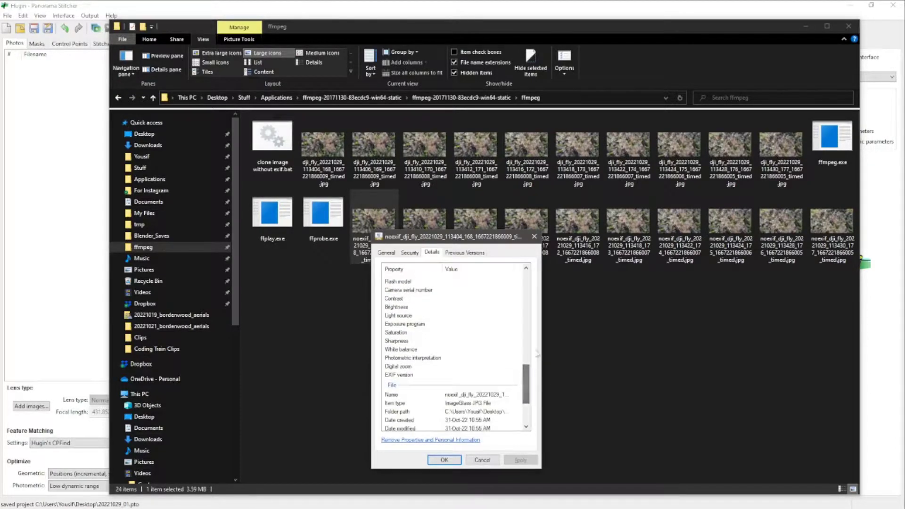
pyautogui.click(534, 237)
pyautogui.click(392, 299)
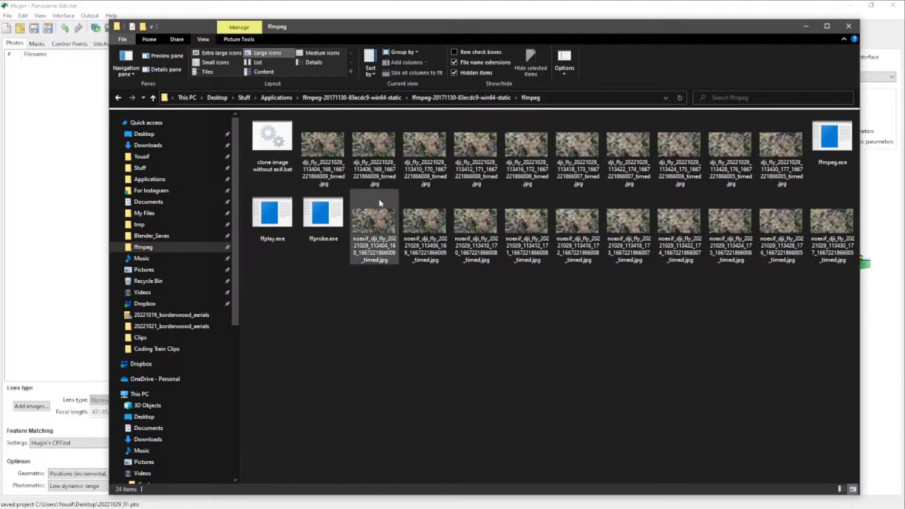
pyautogui.click(23, 140)
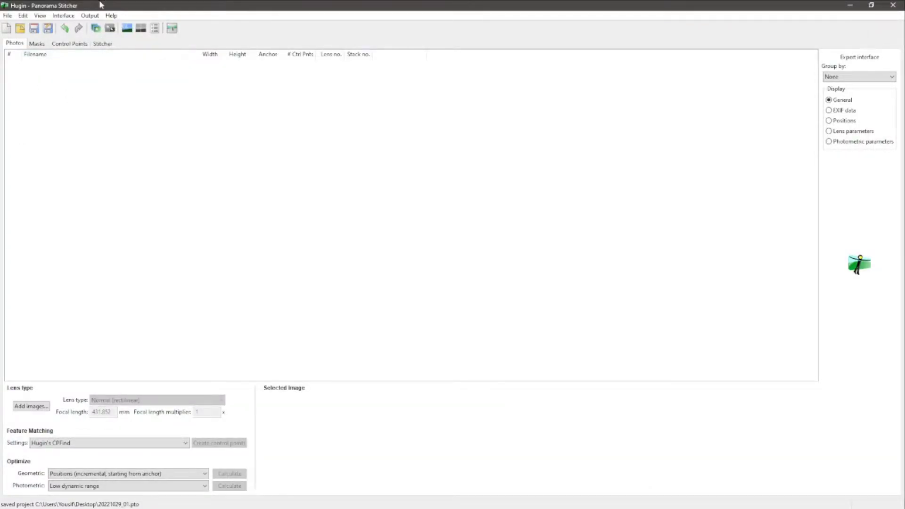
# - Add the ten noexif_ photos to Hugin's Photos list with an HFOV of 5 degrees
pyautogui.hotkey('alt', 'Tab')
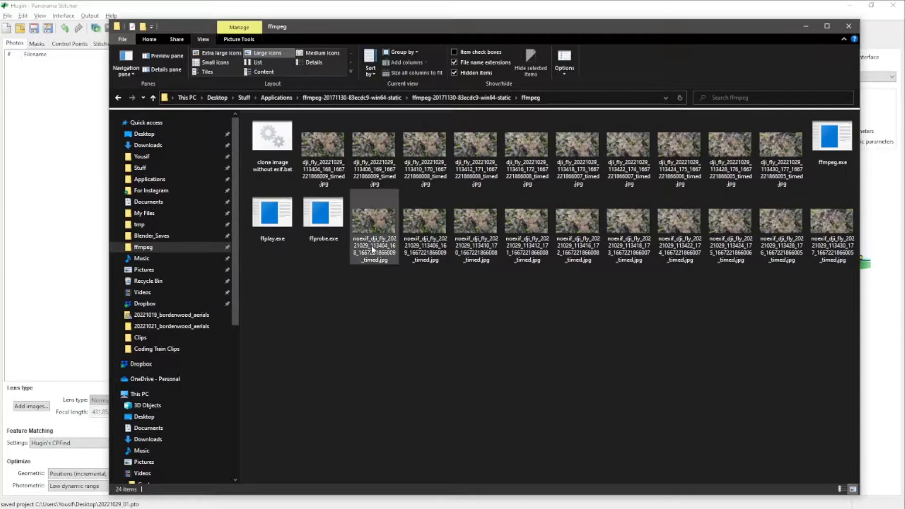
pyautogui.click(832, 226)
pyautogui.keyDown('shift'); pyautogui.click(377, 231); pyautogui.keyUp('shift')
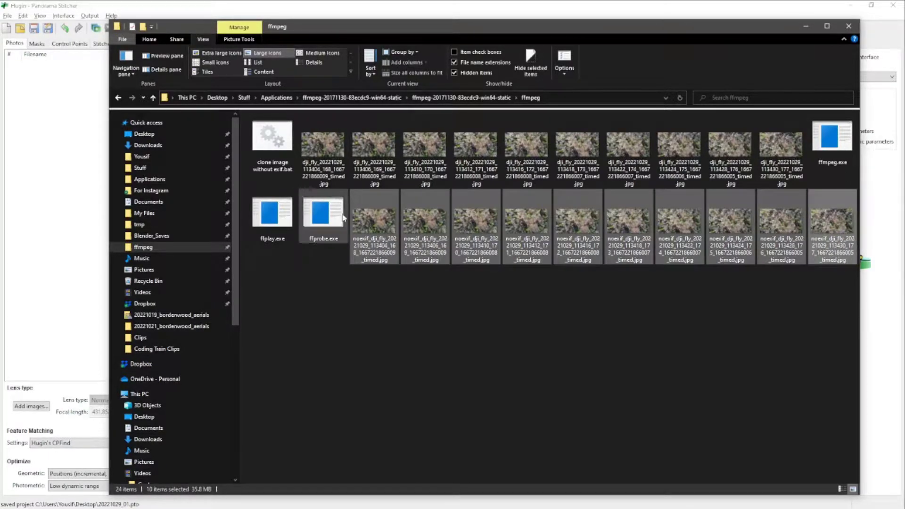
pyautogui.moveTo(390, 226); pyautogui.dragTo(52, 227)
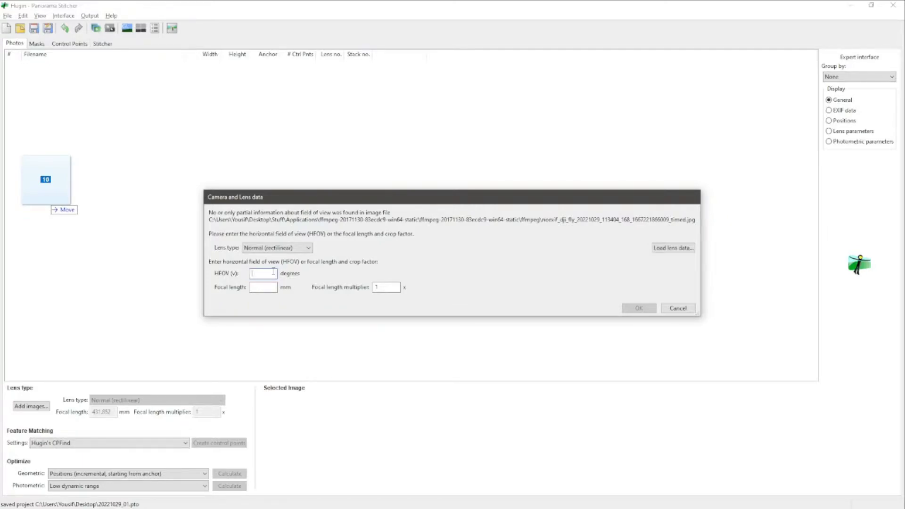
pyautogui.write('5')
# - Confirm the lens data and switch Hugin to the Expert interface
pyautogui.click(639, 309)
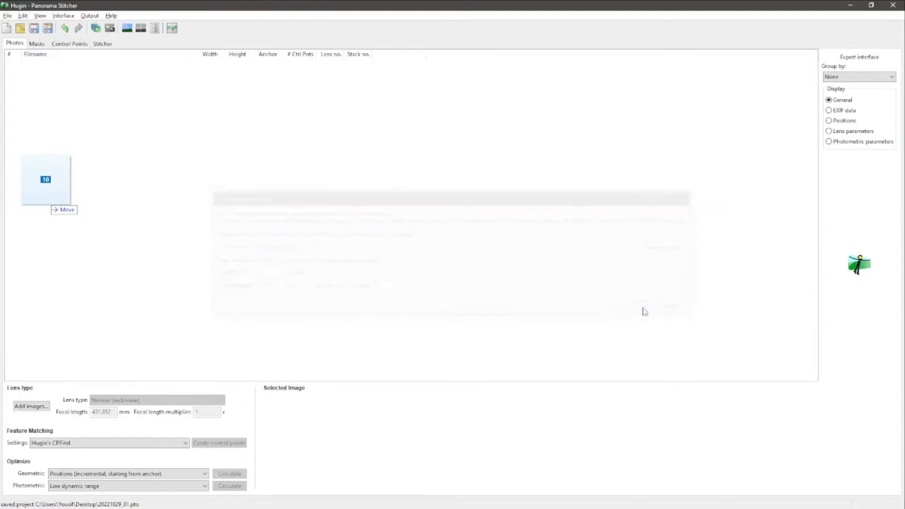
pyautogui.click(63, 15)
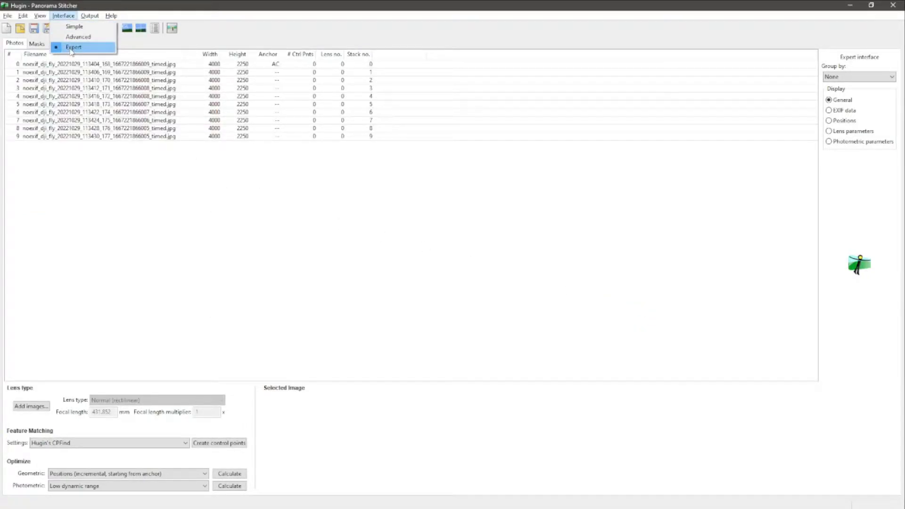
pyautogui.click(72, 48)
pyautogui.click(63, 15)
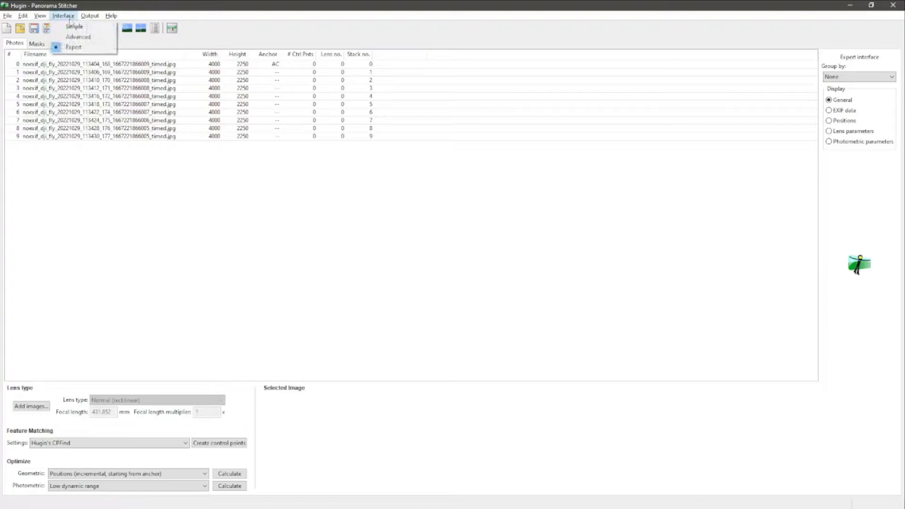
pyautogui.click(79, 50)
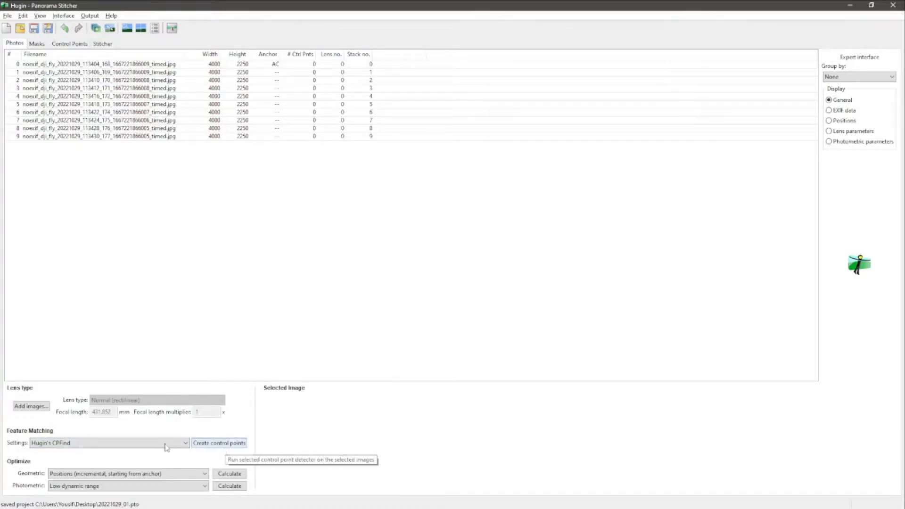
# - Generate 745 control points with CPFind and view images 0 and 1 in Control Points
pyautogui.click(225, 448)
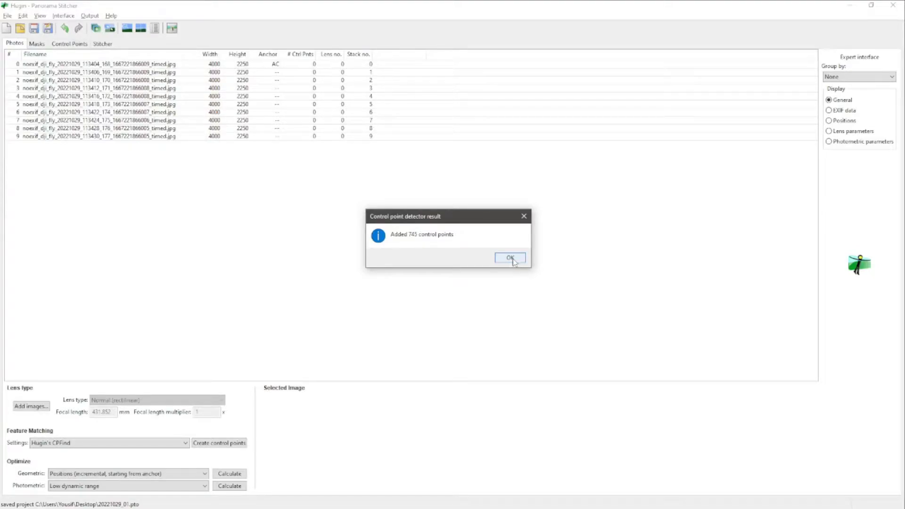
pyautogui.click(510, 259)
pyautogui.click(451, 258)
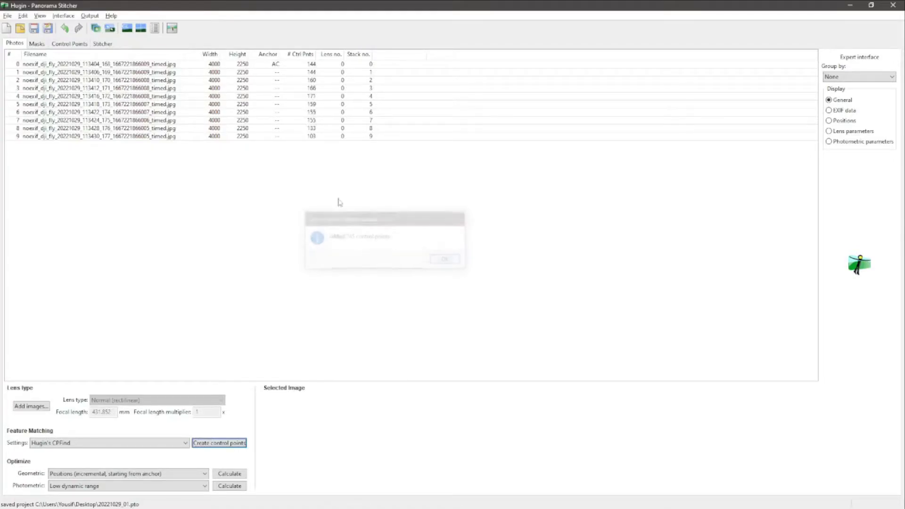
pyautogui.click(66, 44)
pyautogui.click(481, 57)
# - Review matched pairs from 0/1 through 6/7, then return to the Photos list
pyautogui.click(481, 79)
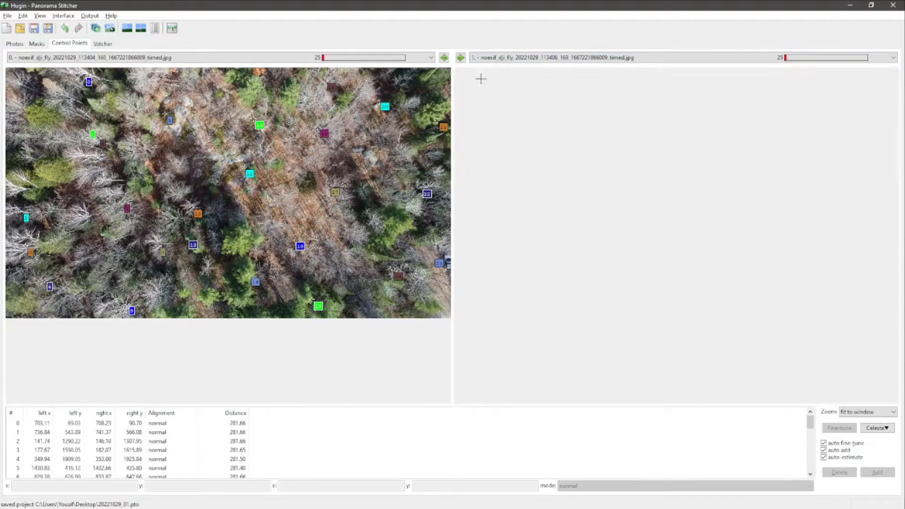
pyautogui.click(460, 58)
pyautogui.click(461, 58)
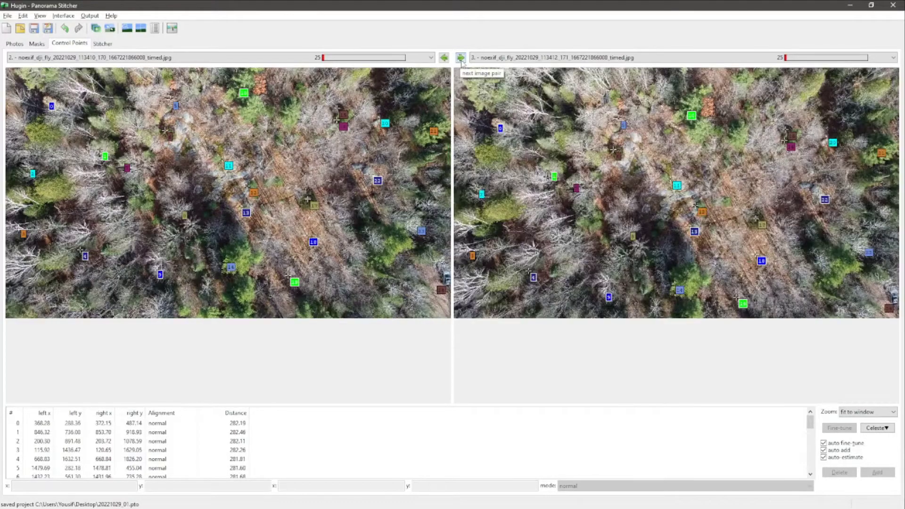
pyautogui.click(460, 58)
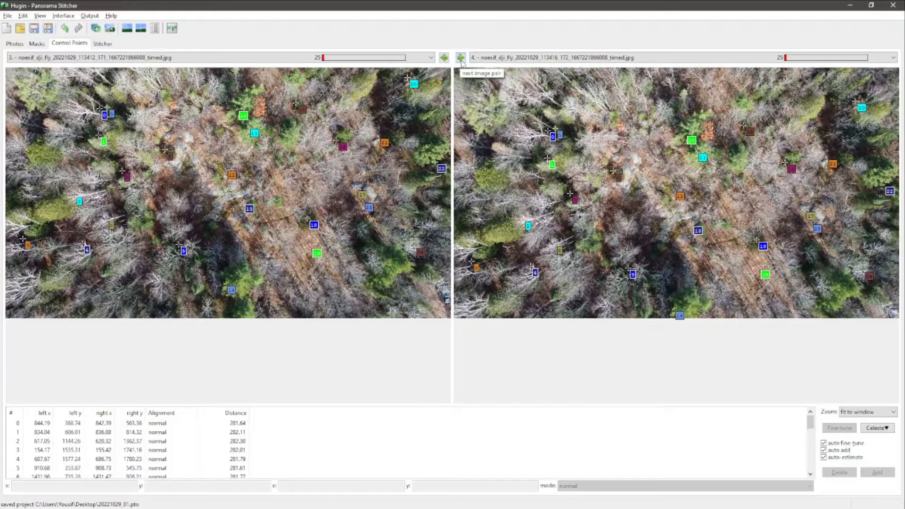
pyautogui.click(460, 58)
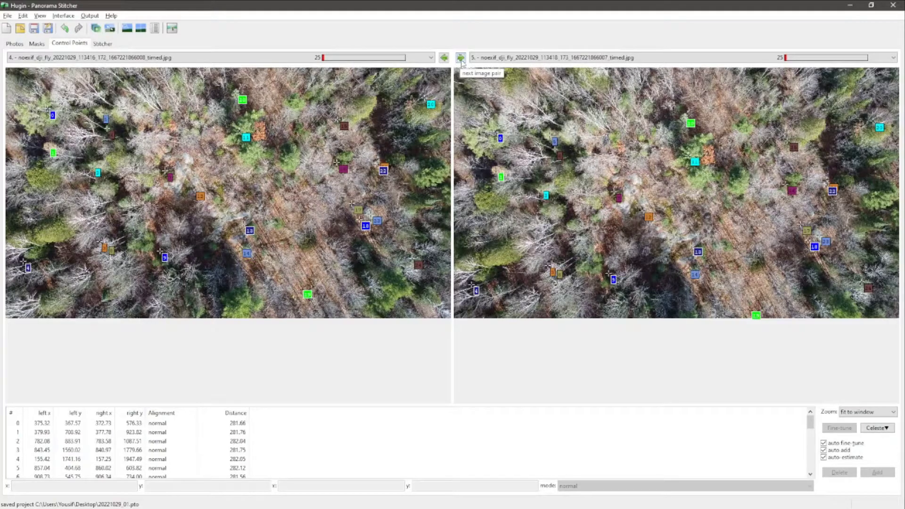
pyautogui.click(461, 58)
pyautogui.click(460, 58)
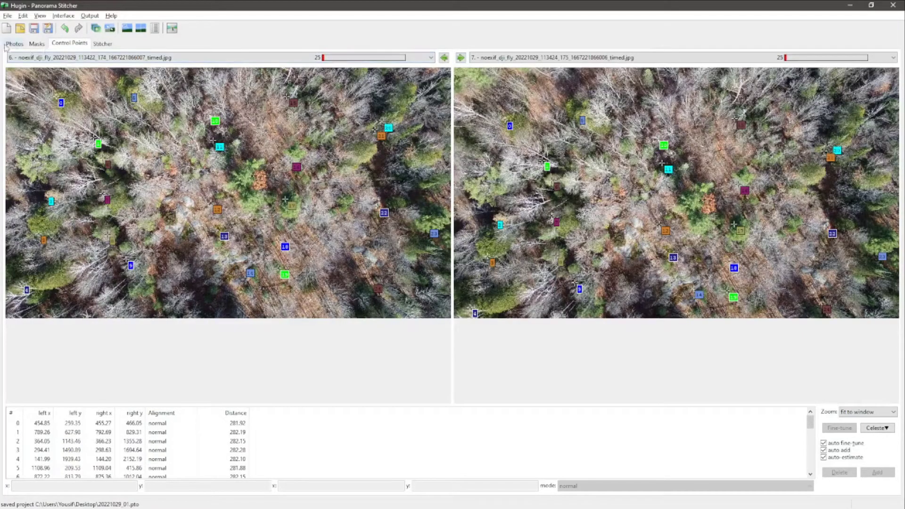
pyautogui.click(7, 45)
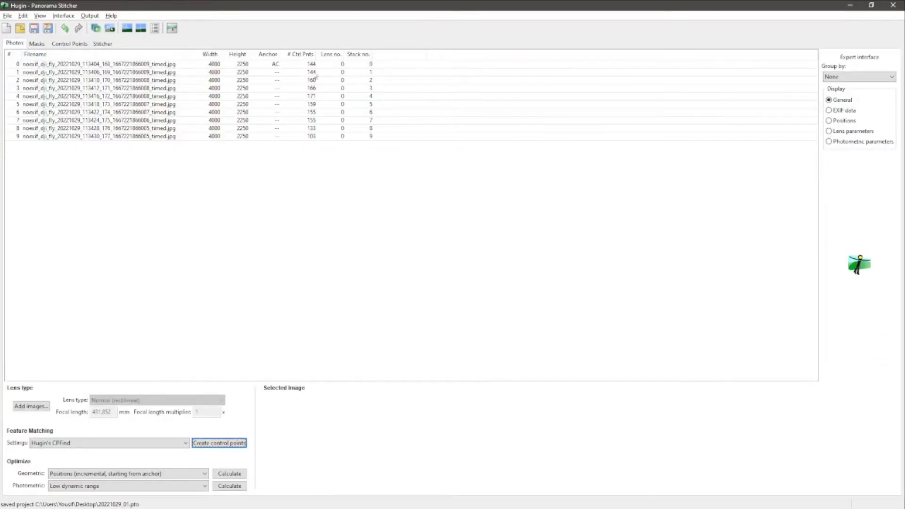
# - Give photos 1 and 2 each a new lens via Lens > New lens
pyautogui.rightClick(332, 75)
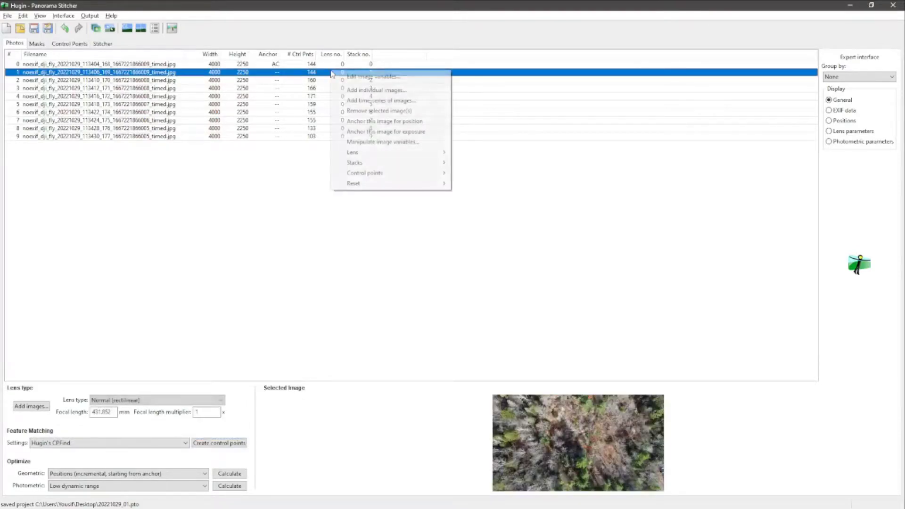
pyautogui.moveTo(404, 153)
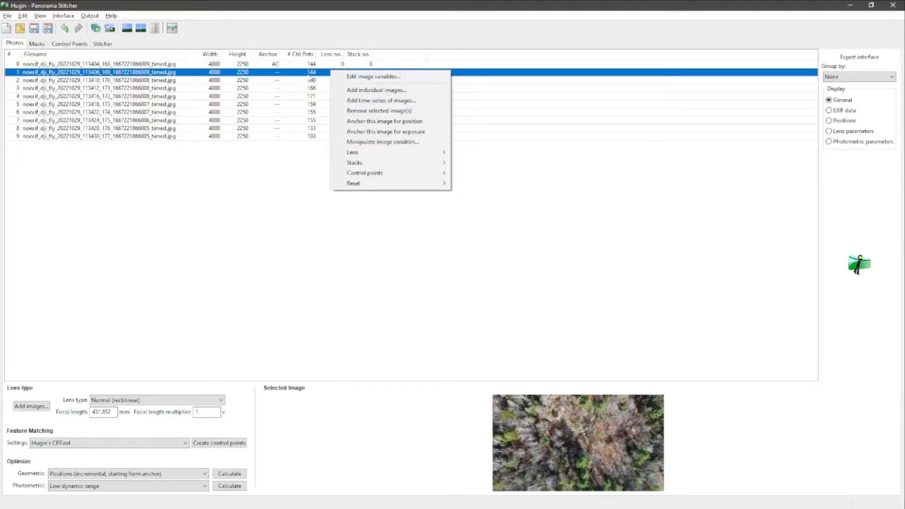
pyautogui.moveTo(372, 156)
pyautogui.click(486, 154)
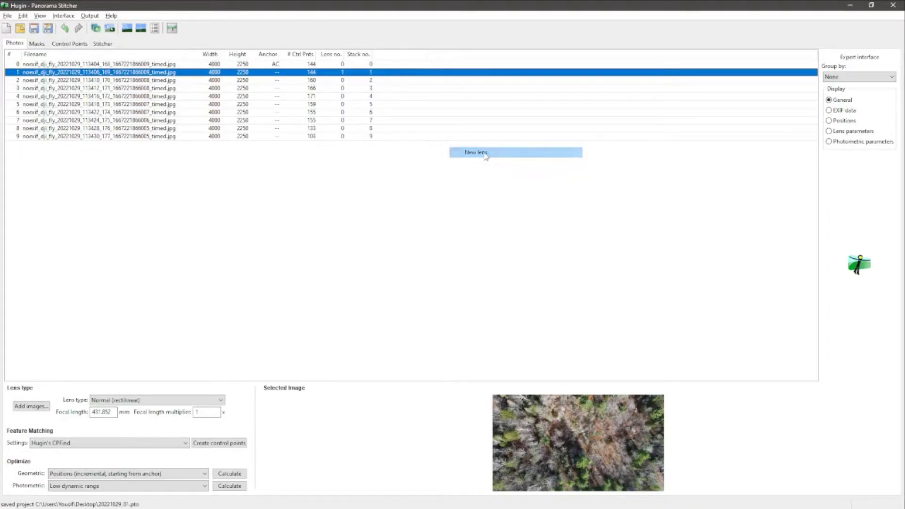
pyautogui.rightClick(329, 81)
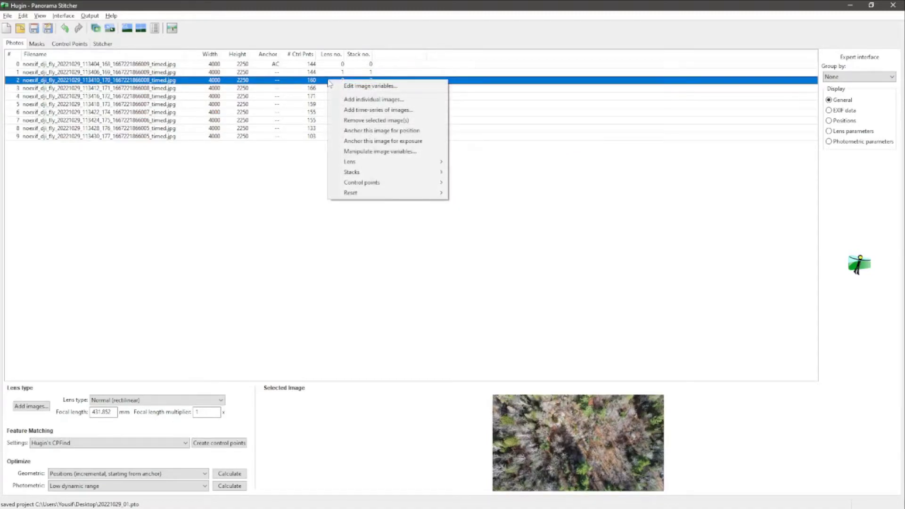
pyautogui.press('Down')
pyautogui.press('Down')
pyautogui.press('Down')
pyautogui.press('Down')
pyautogui.press('Down')
pyautogui.press('Down')
pyautogui.press('Down')
pyautogui.press('Down')
pyautogui.press('Right')
pyautogui.press('Return')
# - Assign a new lens to each of photos 3, 4 and 5
pyautogui.rightClick(330, 87)
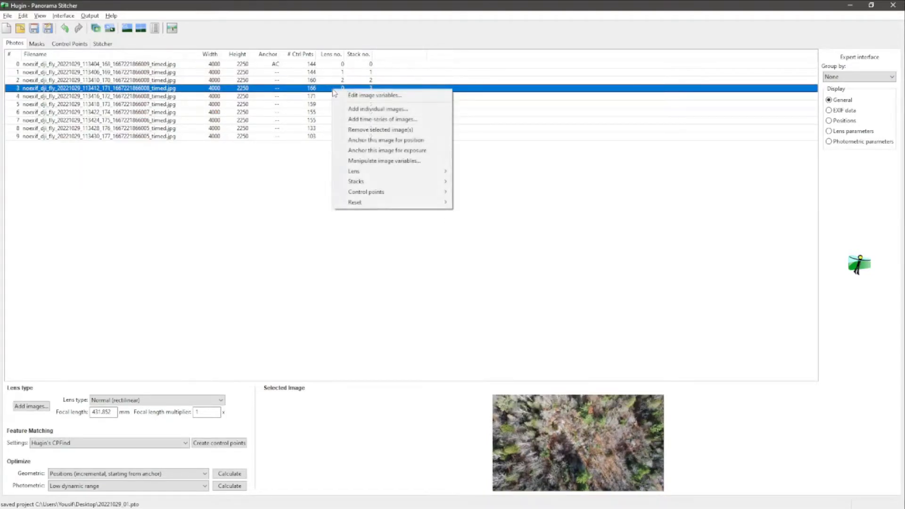
pyautogui.press('Down')
pyautogui.press('Down')
pyautogui.press('Down')
pyautogui.press('Down')
pyautogui.press('Down')
pyautogui.press('Down')
pyautogui.press('Down')
pyautogui.press('Down')
pyautogui.press('Right')
pyautogui.press('Return')
pyautogui.rightClick(334, 97)
pyautogui.press('Down')
pyautogui.press('Down')
pyautogui.press('Down')
pyautogui.press('Down')
pyautogui.press('Down')
pyautogui.press('Down')
pyautogui.press('Down')
pyautogui.press('Down')
pyautogui.press('Right')
pyautogui.press('Return')
pyautogui.rightClick(334, 104)
pyautogui.press('Down')
pyautogui.press('Down')
pyautogui.press('Down')
pyautogui.press('Down')
pyautogui.press('Down')
pyautogui.press('Down')
pyautogui.press('Down')
pyautogui.press('Down')
pyautogui.press('Right')
pyautogui.press('Return')
# - Assign new lenses to photos 6 through 9, so lenses are numbered 0–9
pyautogui.rightClick(334, 113)
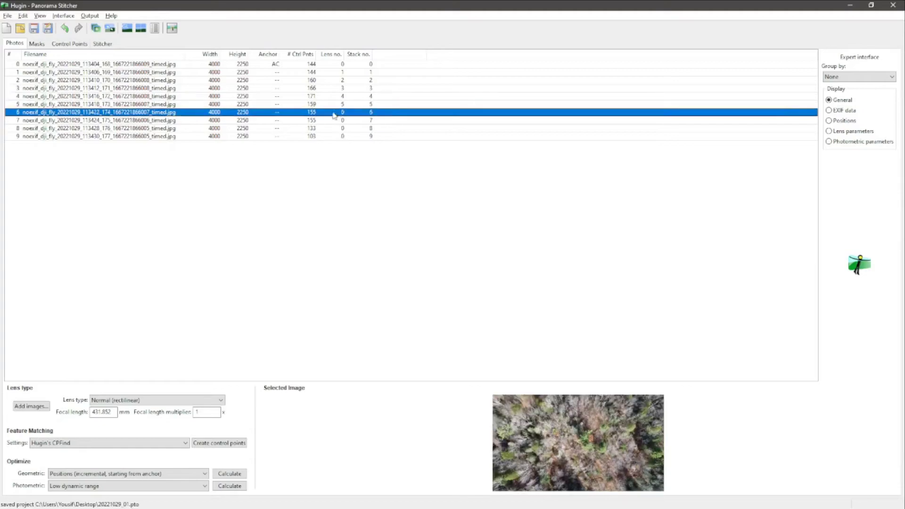
pyautogui.rightClick(335, 120)
pyautogui.press('Down')
pyautogui.press('Down')
pyautogui.press('Down')
pyautogui.press('Down')
pyautogui.press('Down')
pyautogui.press('Down')
pyautogui.press('Down')
pyautogui.press('Down')
pyautogui.press('Right')
pyautogui.press('Return')
pyautogui.rightClick(337, 128)
pyautogui.press('Down')
pyautogui.press('Down')
pyautogui.press('Down')
pyautogui.press('Down')
pyautogui.press('Down')
pyautogui.press('Down')
pyautogui.press('Down')
pyautogui.press('Down')
pyautogui.press('Right')
pyautogui.press('Return')
pyautogui.rightClick(338, 136)
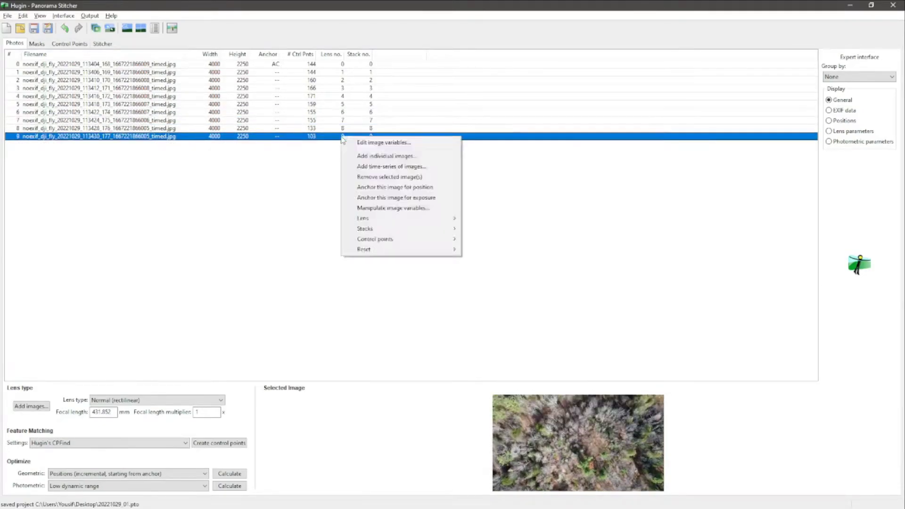
pyautogui.press('Down')
pyautogui.press('Down')
pyautogui.press('Down')
pyautogui.press('Down')
pyautogui.press('Down')
pyautogui.press('Down')
pyautogui.press('Down')
pyautogui.press('Down')
pyautogui.press('Right')
pyautogui.press('Return')
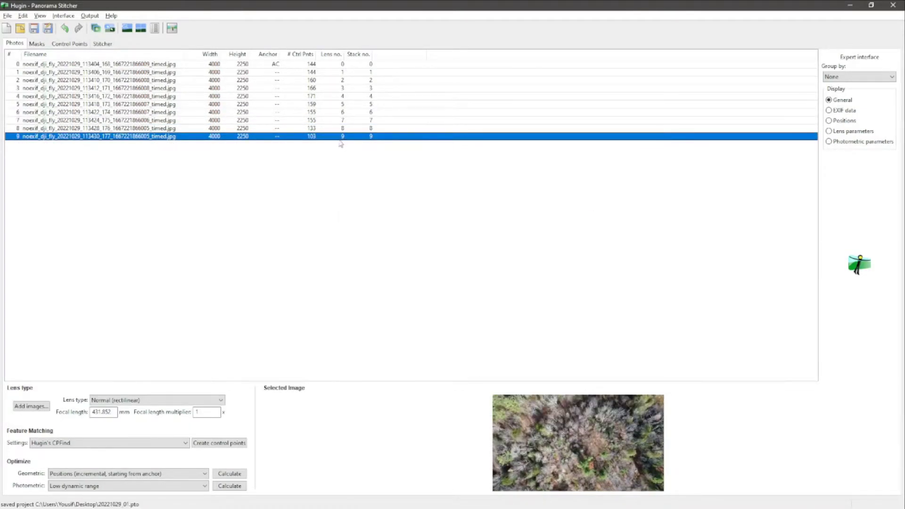
# - Choose Custom parameters in the Optimize section's Geometric dropdown
pyautogui.click(141, 476)
pyautogui.click(54, 471)
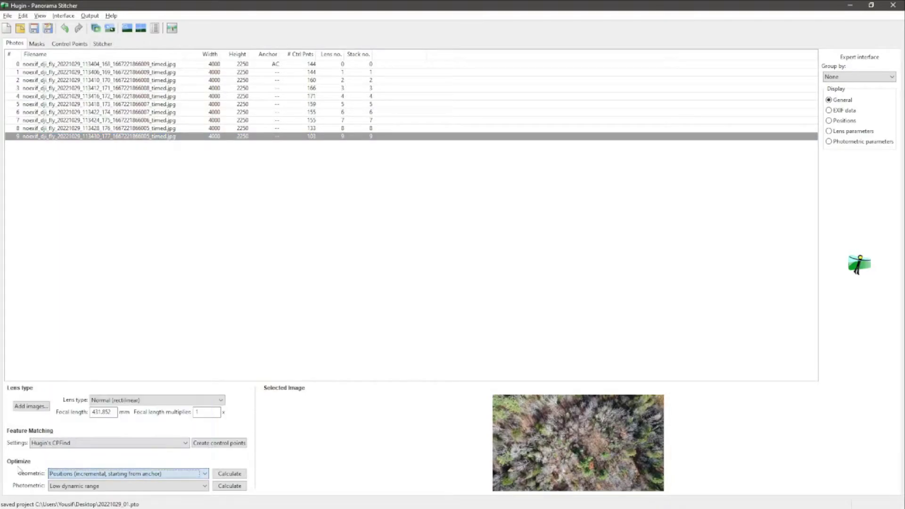
pyautogui.click(59, 476)
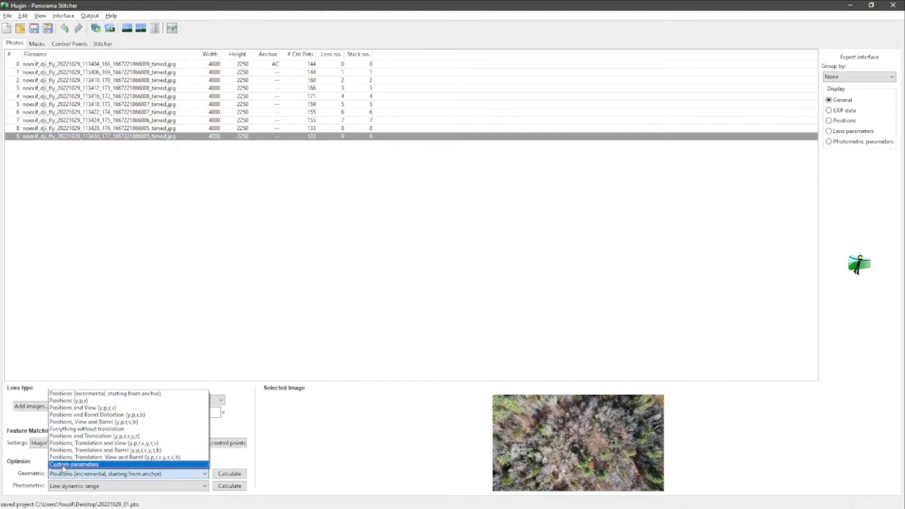
pyautogui.click(63, 465)
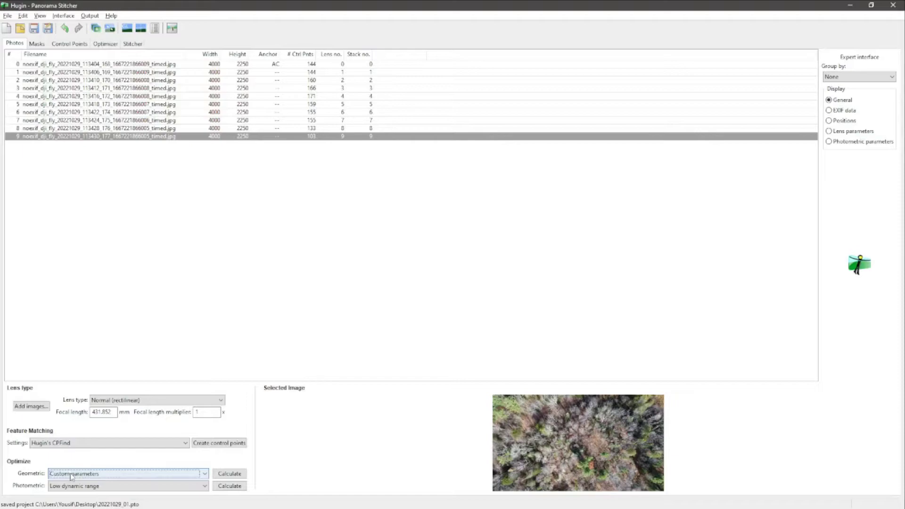
# - Switch to custom optimizer variables and stop optimising yaw and pitch for every photo
pyautogui.click(102, 45)
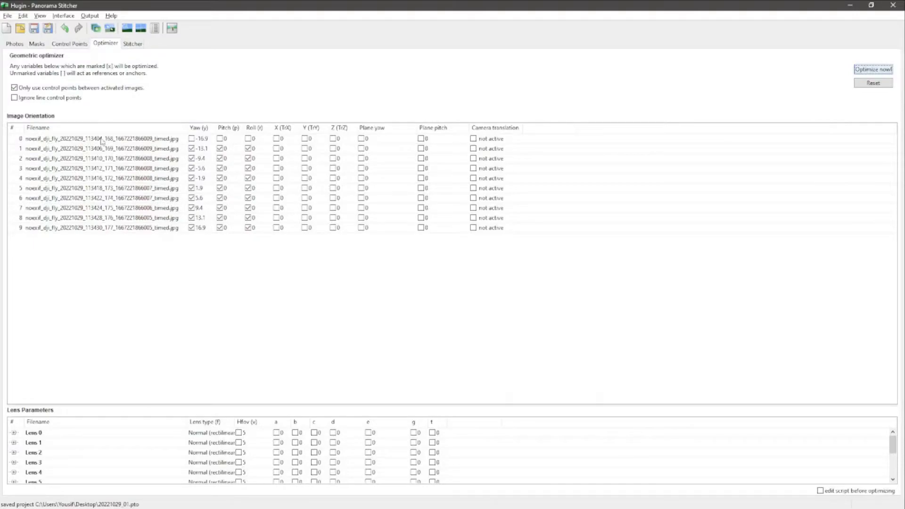
pyautogui.click(203, 132)
pyautogui.click(227, 144)
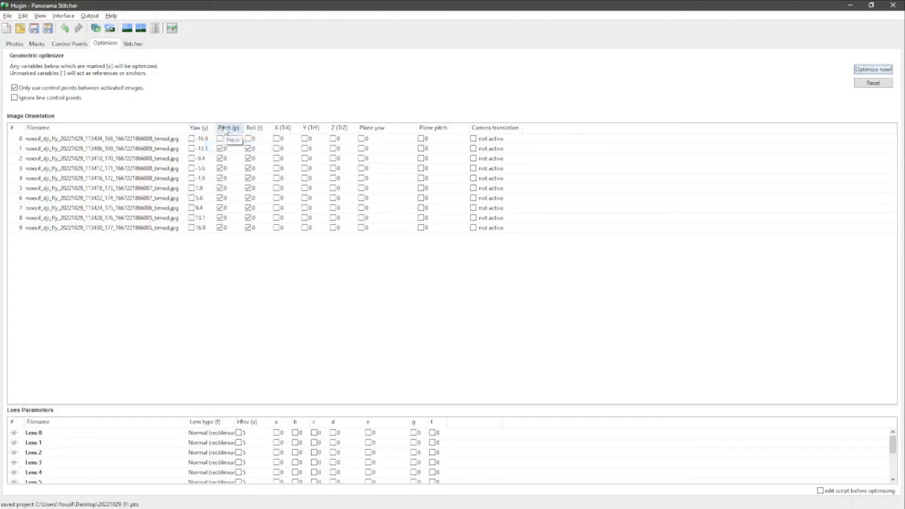
pyautogui.click(226, 131)
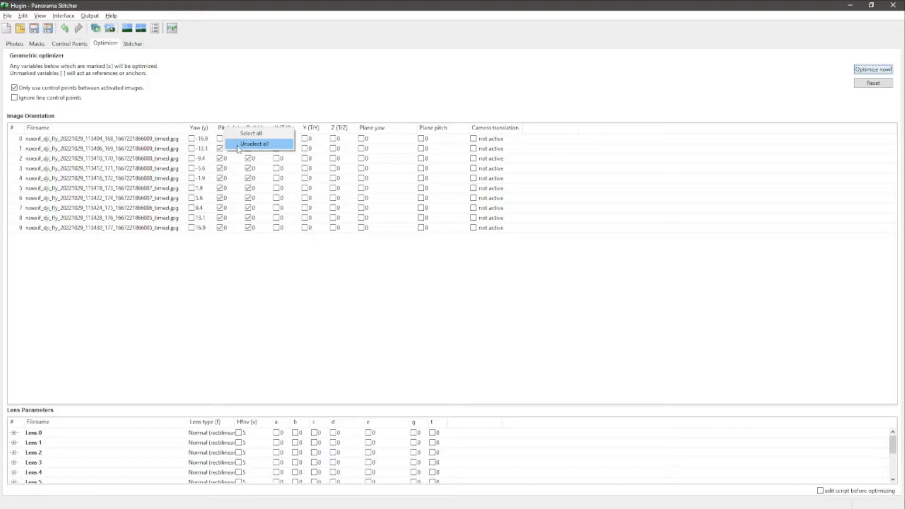
pyautogui.click(239, 146)
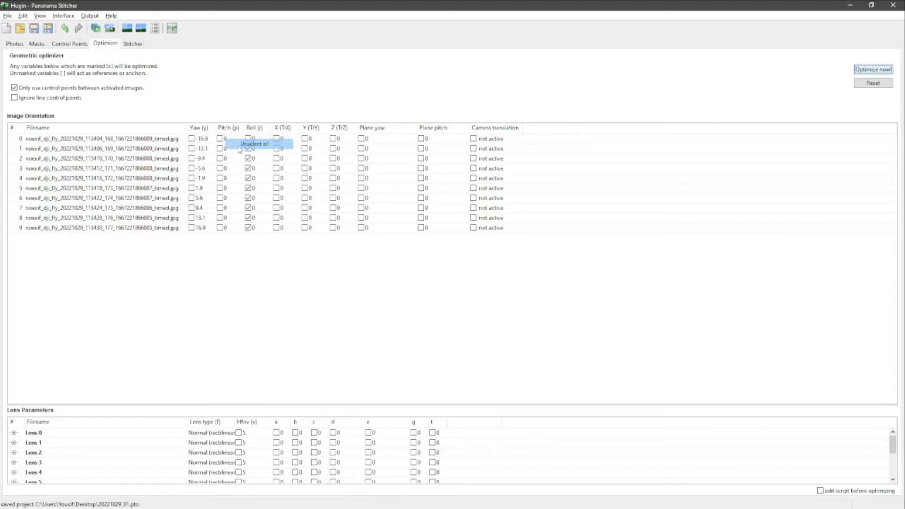
# - Optimise X, Y and Z translation for all photos and run the optimizer (average distance 1.613017)
pyautogui.click(274, 132)
pyautogui.click(253, 140)
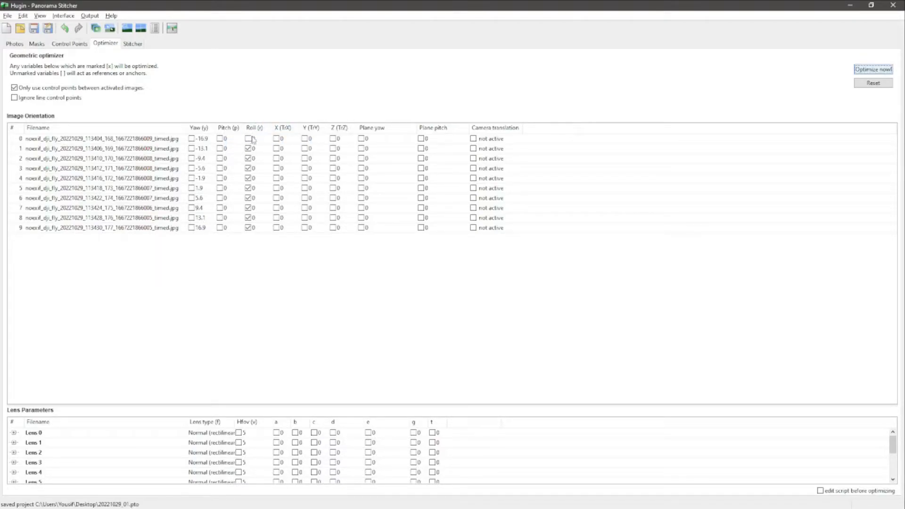
pyautogui.click(285, 128)
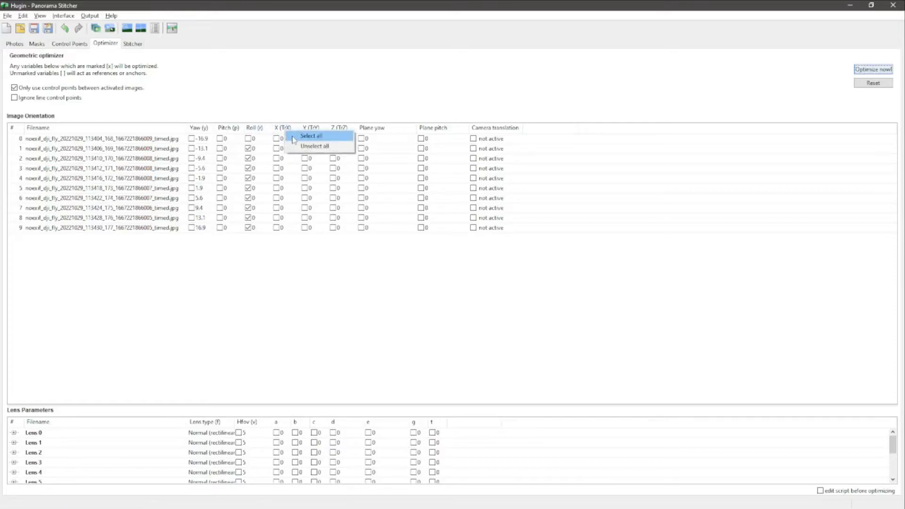
pyautogui.click(314, 136)
pyautogui.click(316, 131)
pyautogui.click(330, 135)
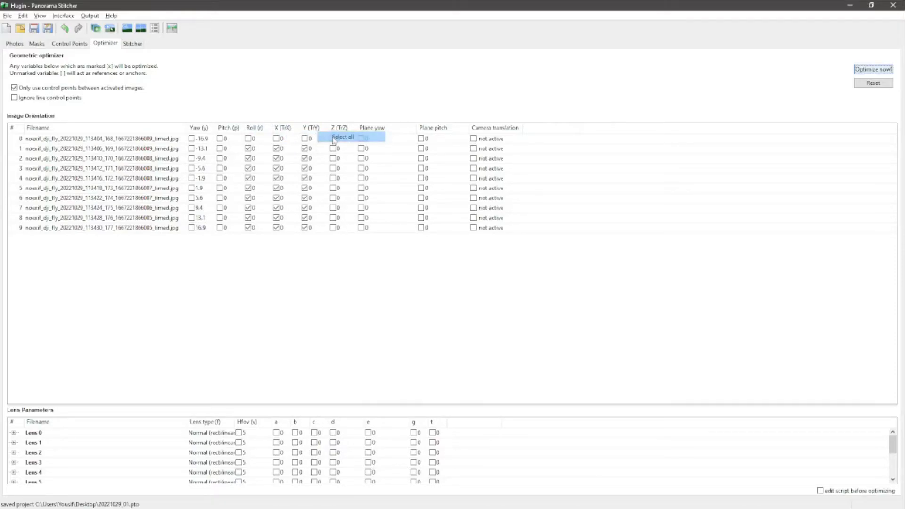
pyautogui.click(347, 131)
pyautogui.click(373, 134)
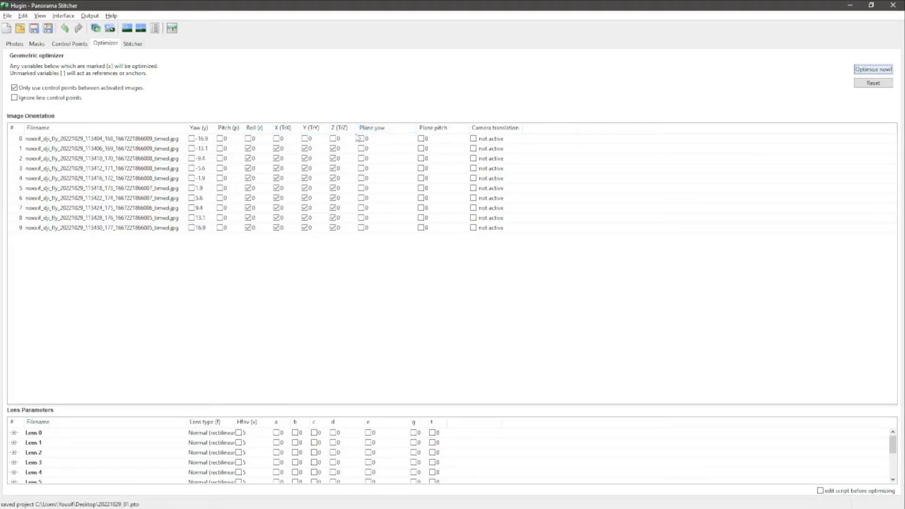
pyautogui.click(873, 69)
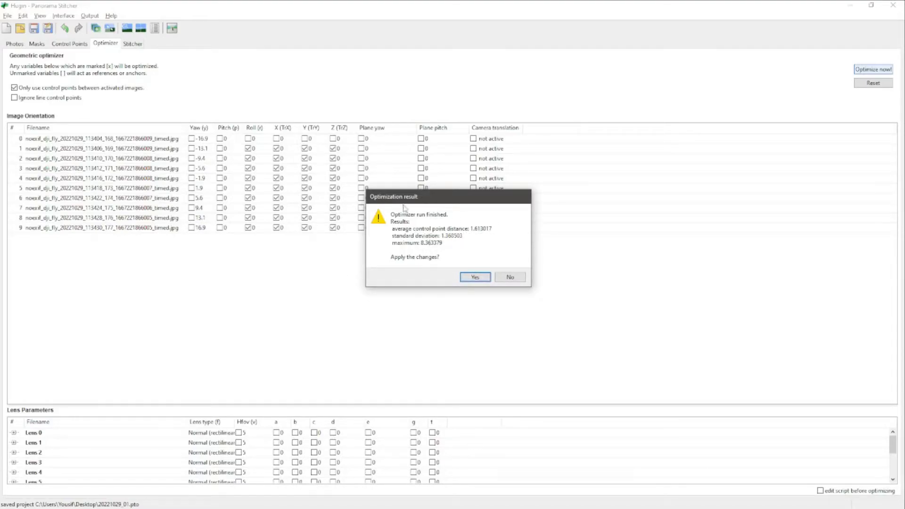
# - Apply the optimizer results so photos 1–9 get fitted roll and X/Y/Z translation values
pyautogui.moveTo(424, 204); pyautogui.dragTo(384, 260)
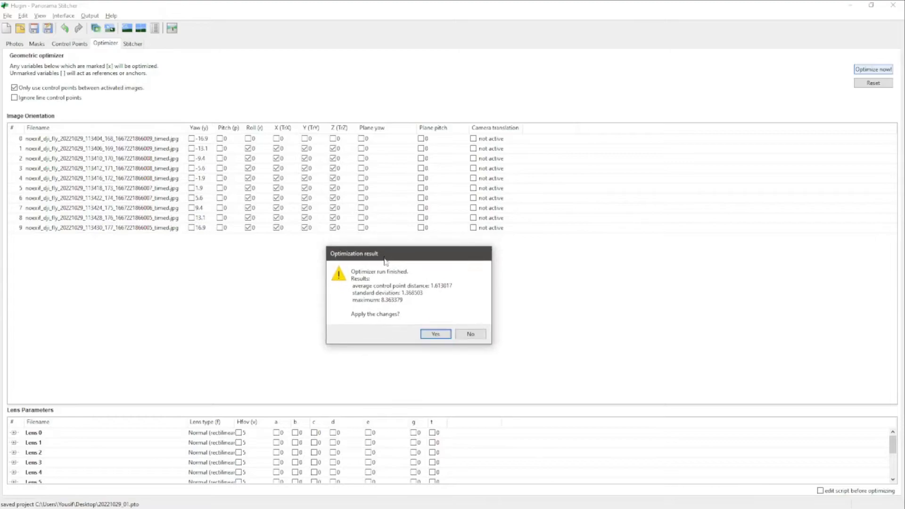
pyautogui.click(436, 334)
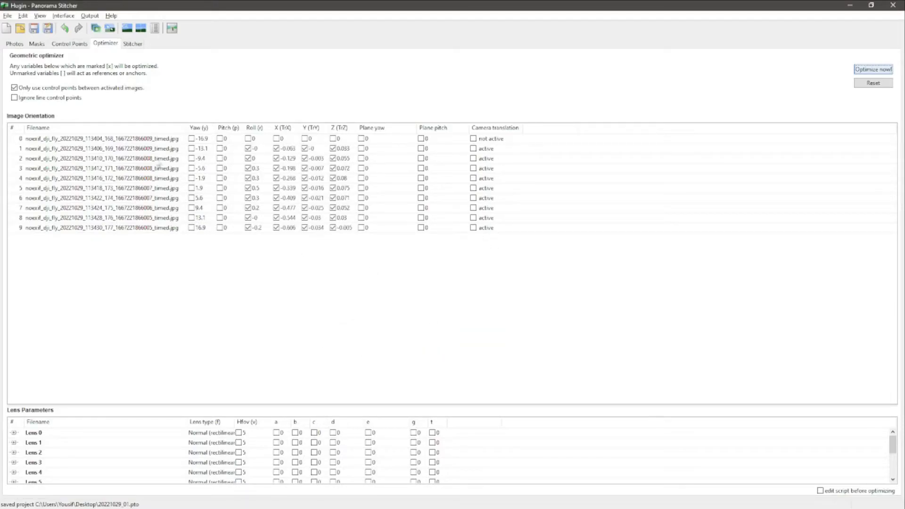
pyautogui.click(40, 15)
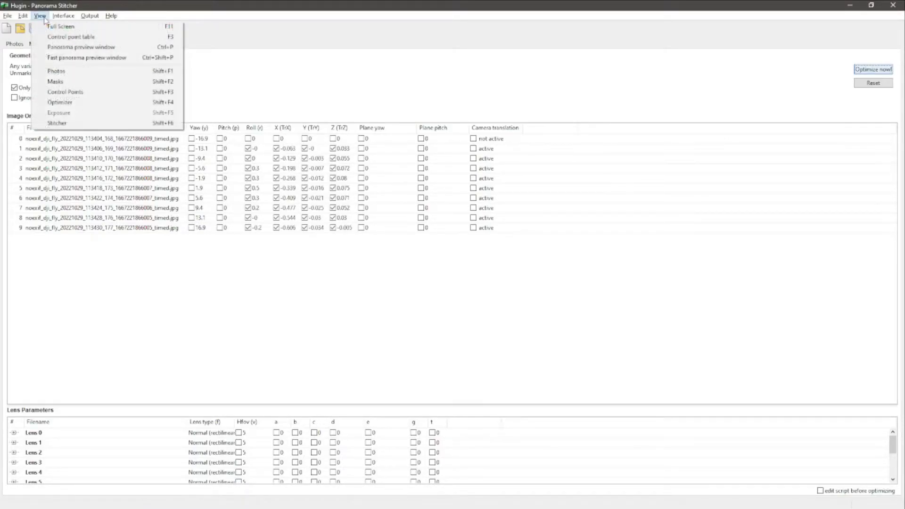
# - Open the fast panorama preview and set its projection to Rectilinear
pyautogui.click(47, 60)
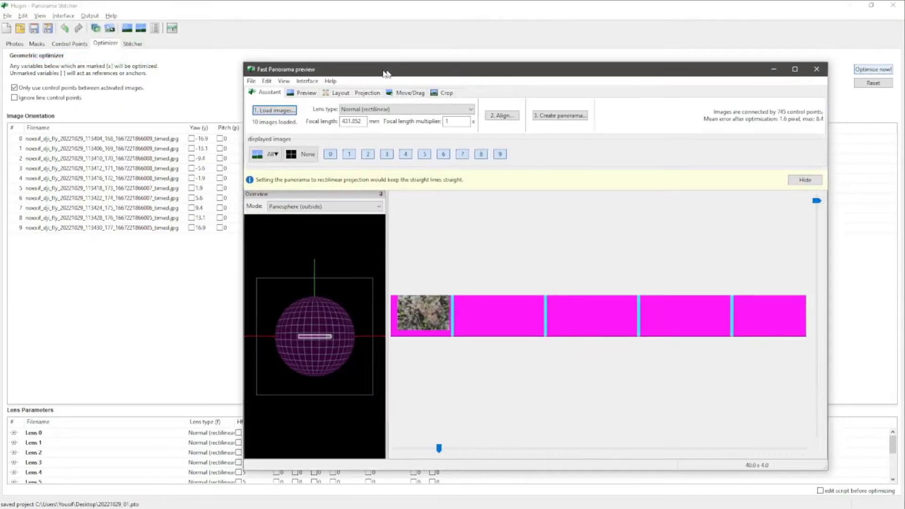
pyautogui.click(294, 90)
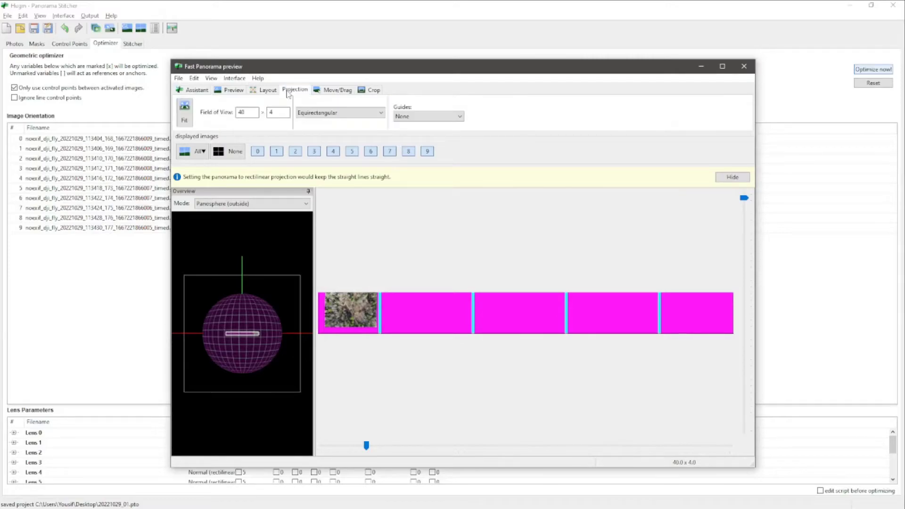
pyautogui.click(315, 114)
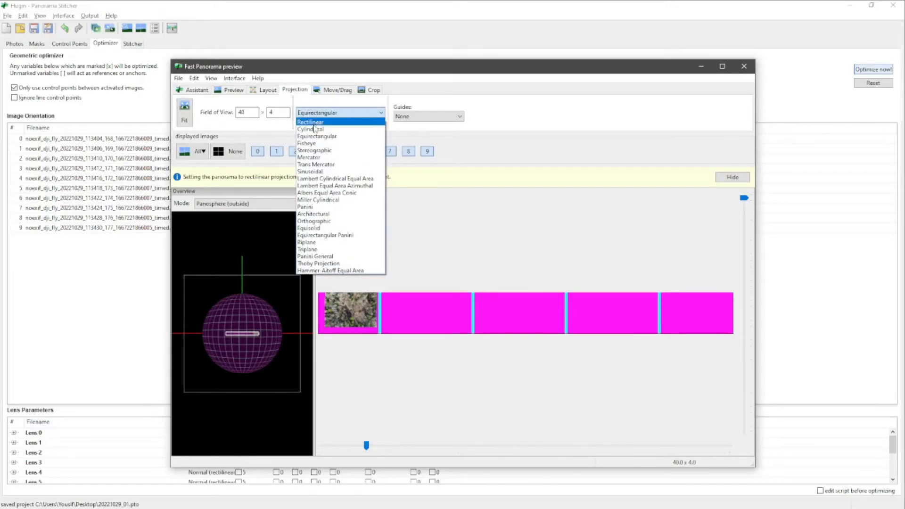
pyautogui.click(321, 123)
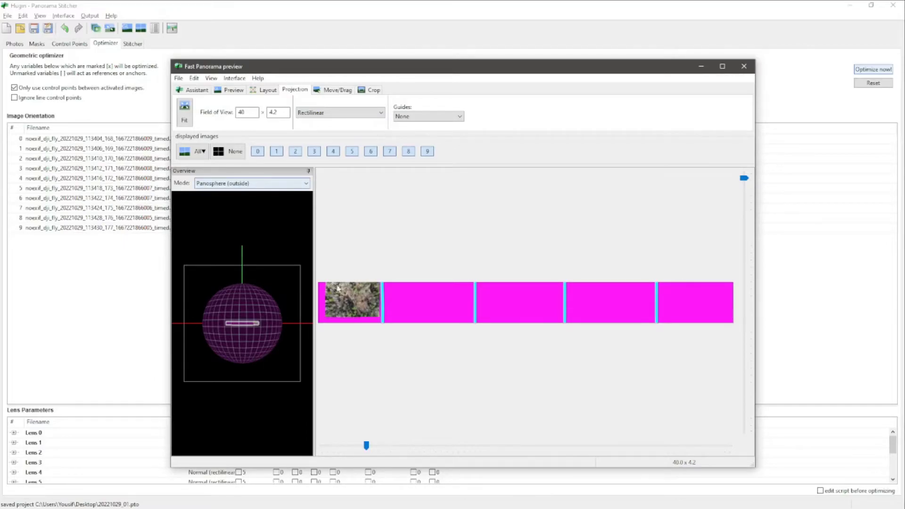
# - Show the overview as a mosaic plane and drag the photo to the preview's centre
pyautogui.click(231, 184)
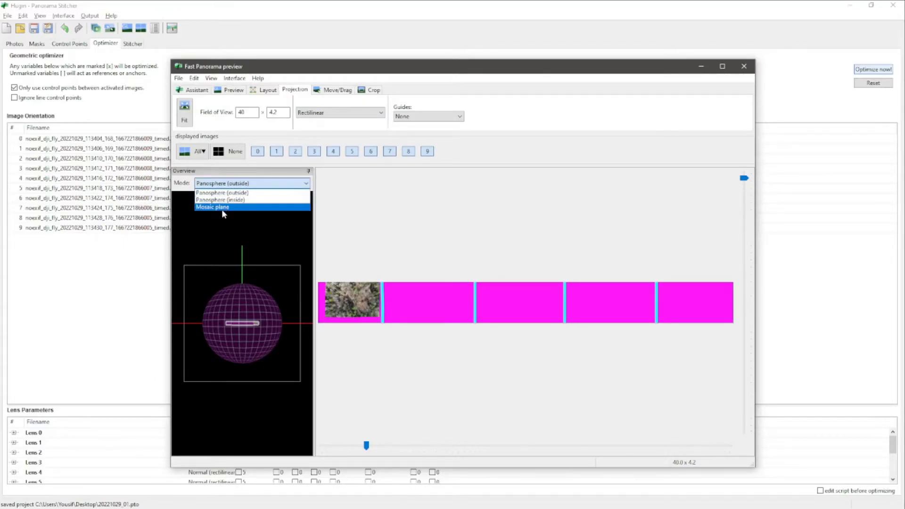
pyautogui.click(222, 208)
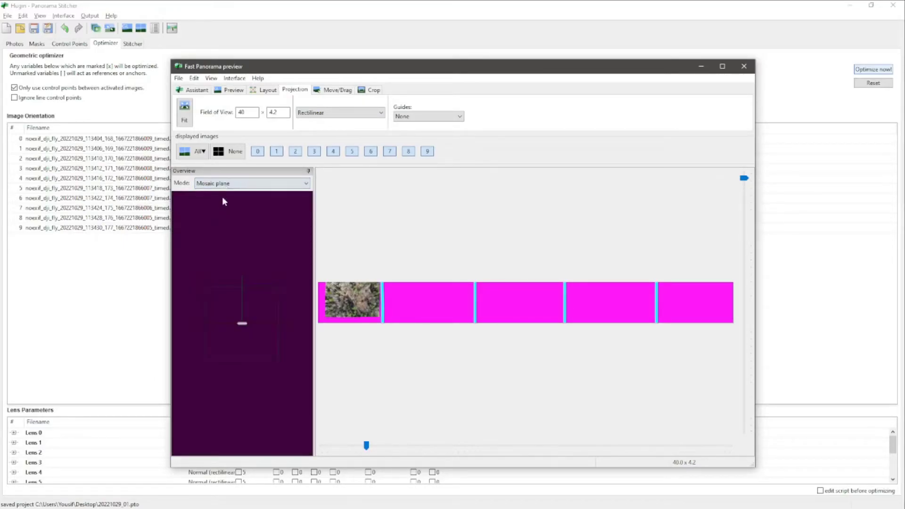
pyautogui.click(324, 94)
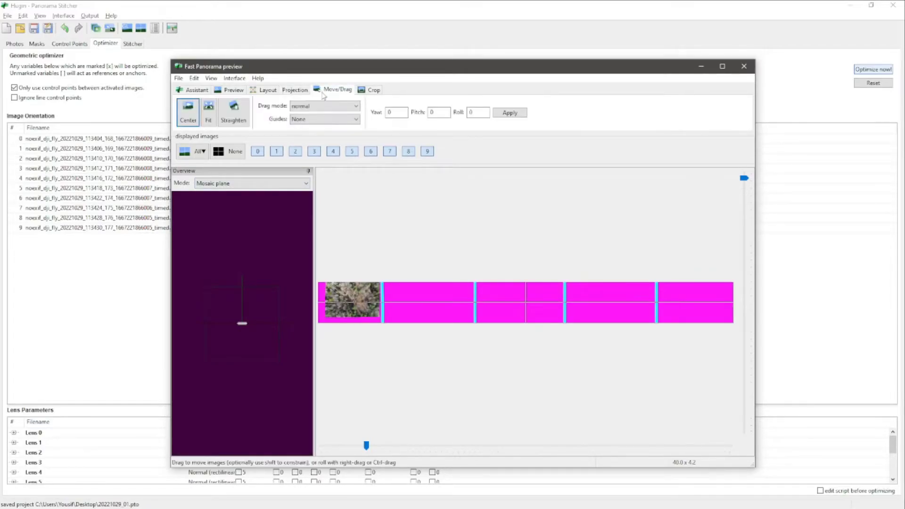
pyautogui.moveTo(384, 324); pyautogui.dragTo(540, 320)
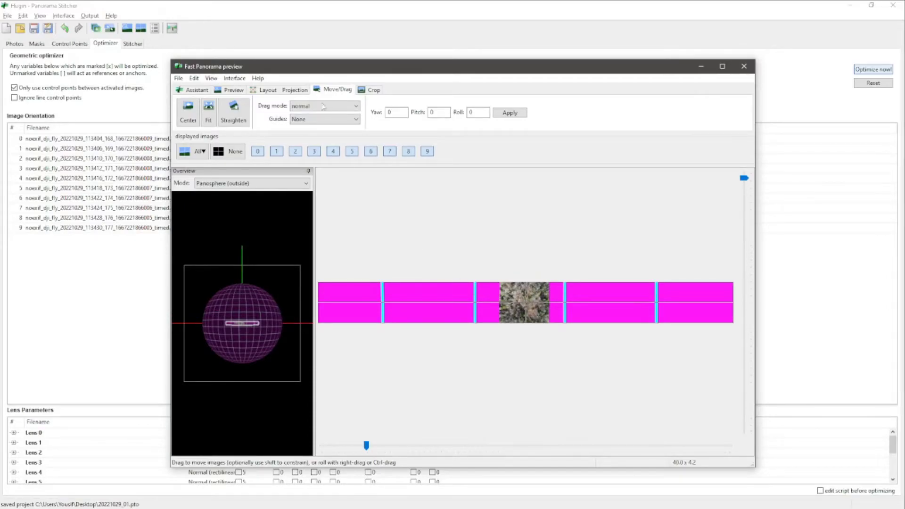
# - Narrow the preview's horizontal and vertical field of view to 6.0×6.0 so the mosaic fills it
pyautogui.click(372, 90)
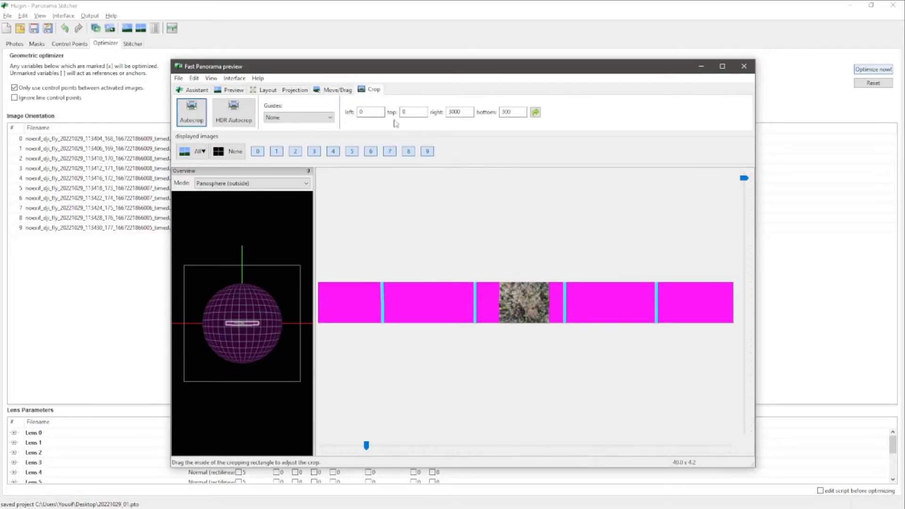
pyautogui.click(337, 91)
pyautogui.moveTo(366, 446); pyautogui.dragTo(356, 446)
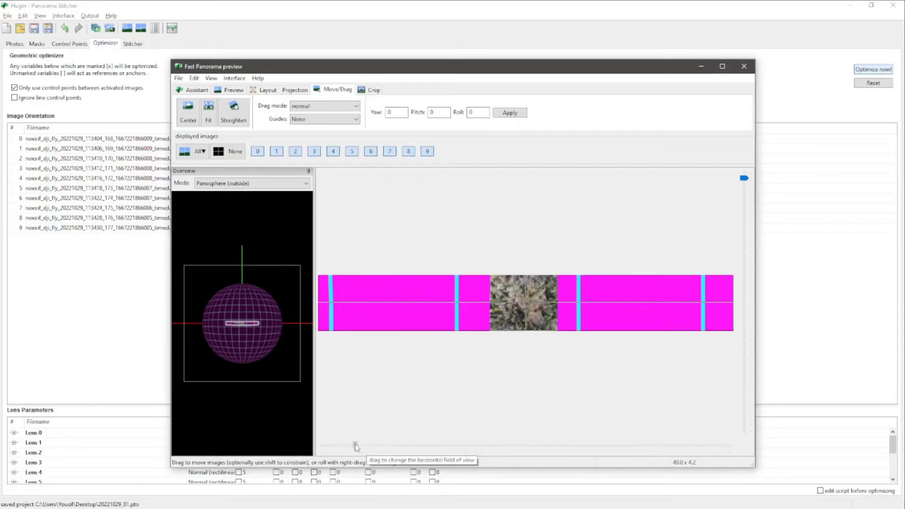
pyautogui.moveTo(743, 178)
pyautogui.mouseDown()
pyautogui.moveTo(744, 189)
pyautogui.moveTo(743, 180)
pyautogui.mouseUp()
pyautogui.moveTo(355, 445); pyautogui.dragTo(328, 448)
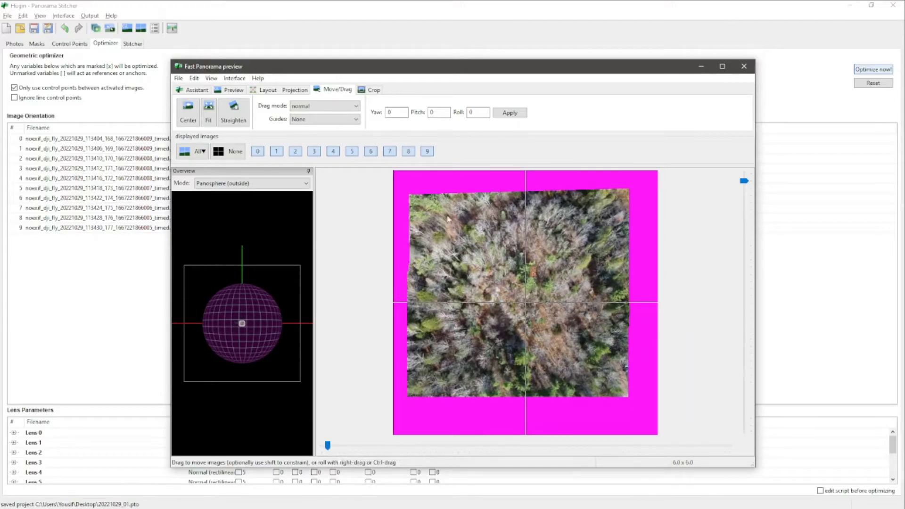
# - Crop the panorama's top, right and bottom edges in to the images (left 122, top 197, bottom 2591), then close the preview
pyautogui.click(373, 92)
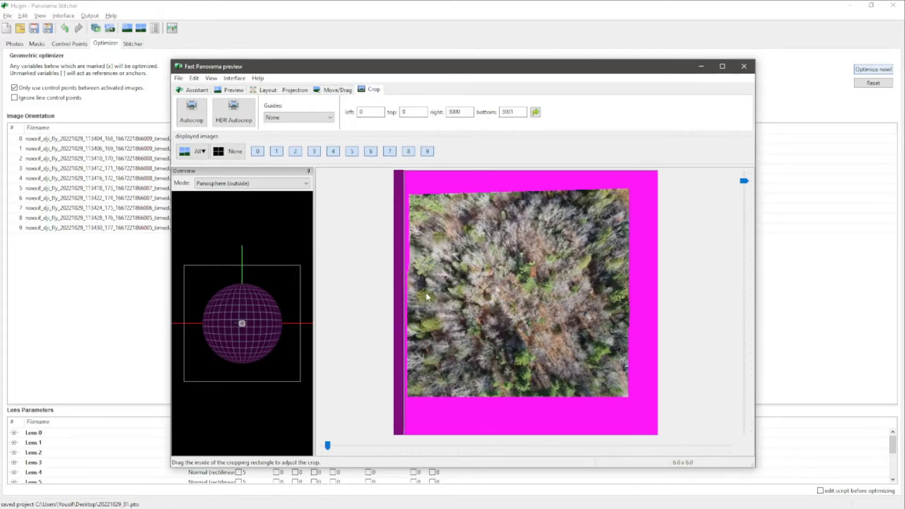
pyautogui.moveTo(513, 172); pyautogui.dragTo(515, 198)
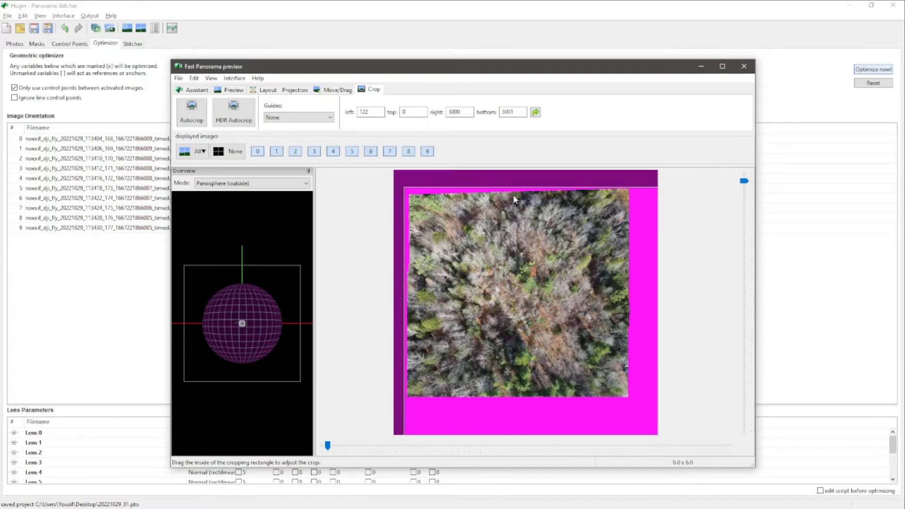
pyautogui.moveTo(630, 278); pyautogui.dragTo(601, 274)
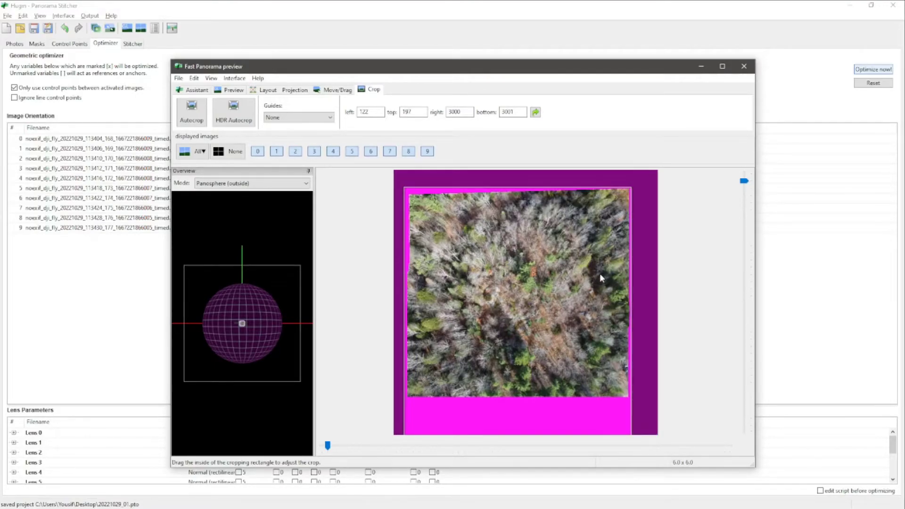
pyautogui.moveTo(530, 406); pyautogui.dragTo(545, 372)
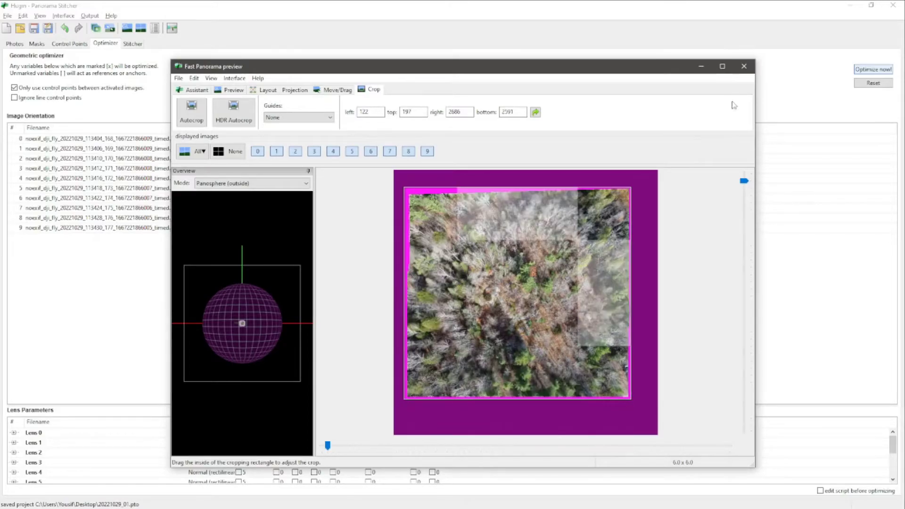
pyautogui.click(744, 66)
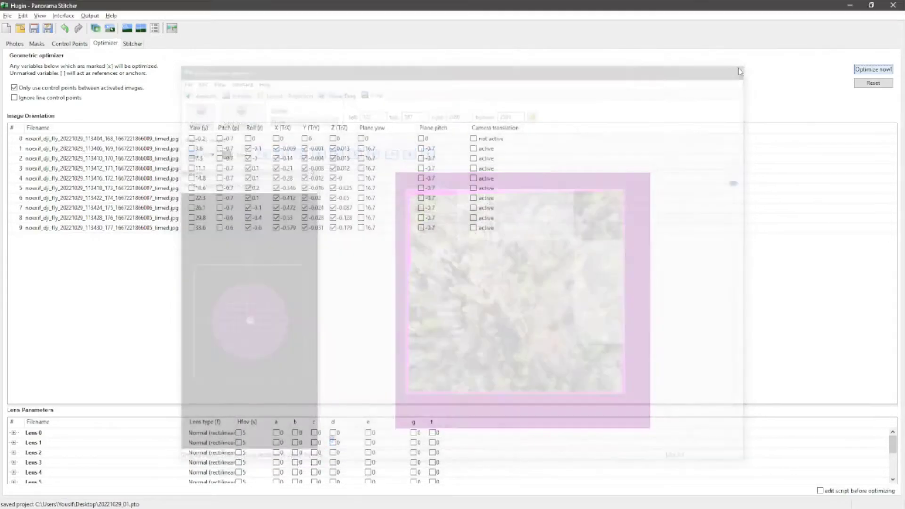
# - Calculate the optimal 4801×4803 canvas, set PNG output format and start stitching
pyautogui.click(136, 46)
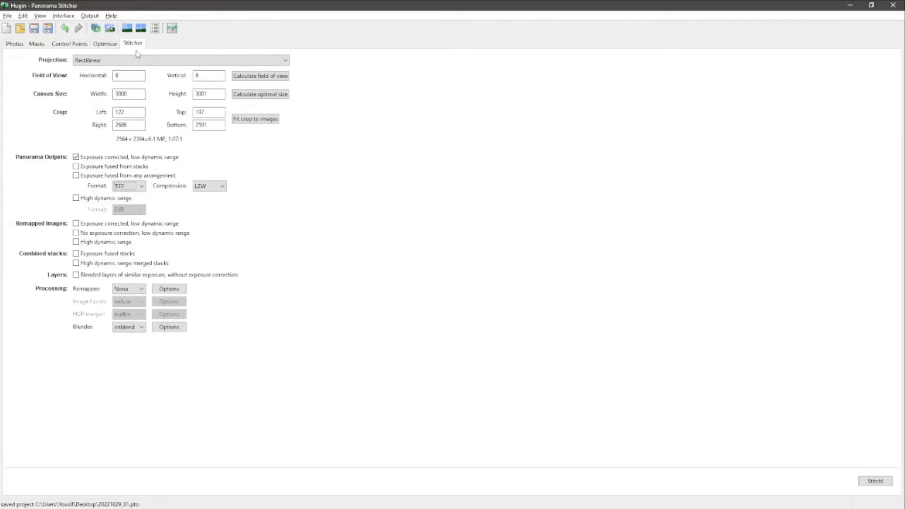
pyautogui.click(251, 97)
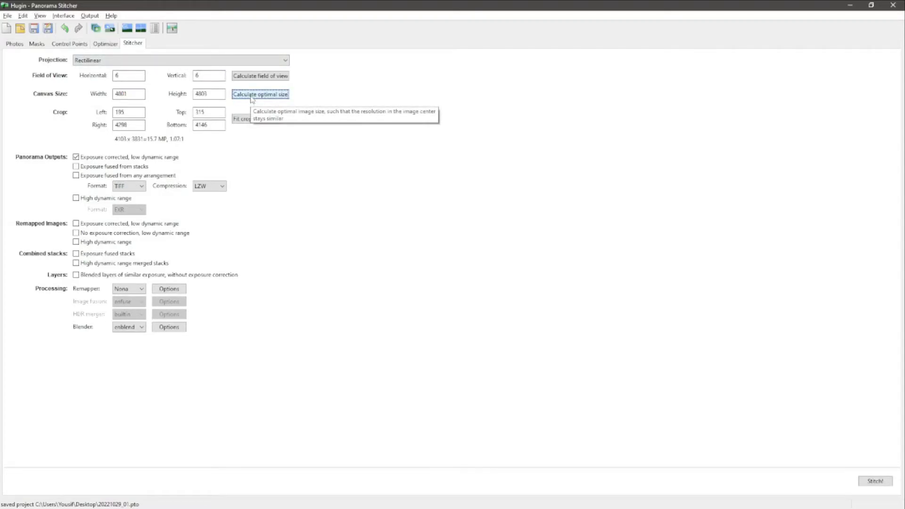
pyautogui.click(129, 186)
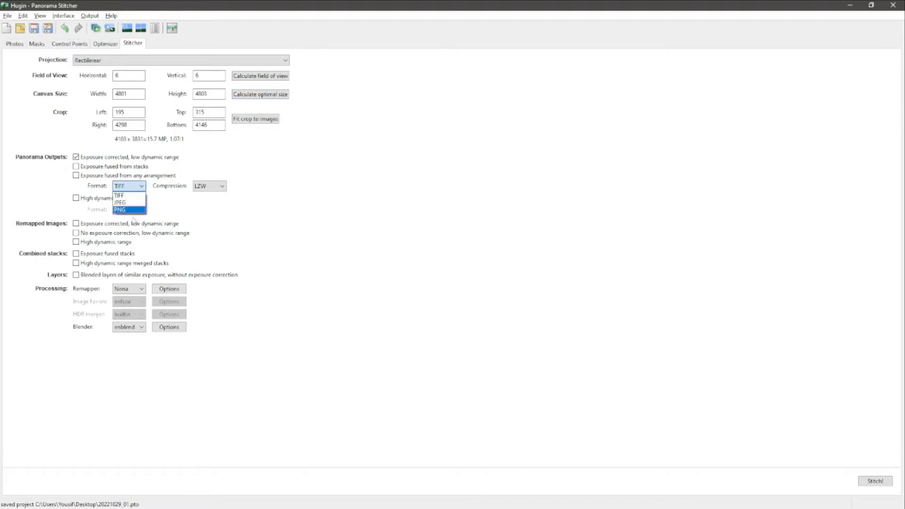
pyautogui.click(127, 210)
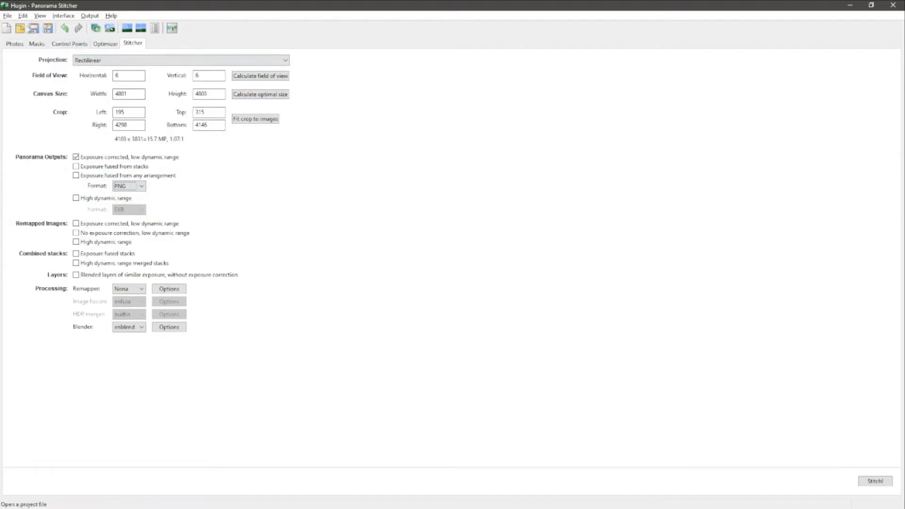
pyautogui.click(874, 487)
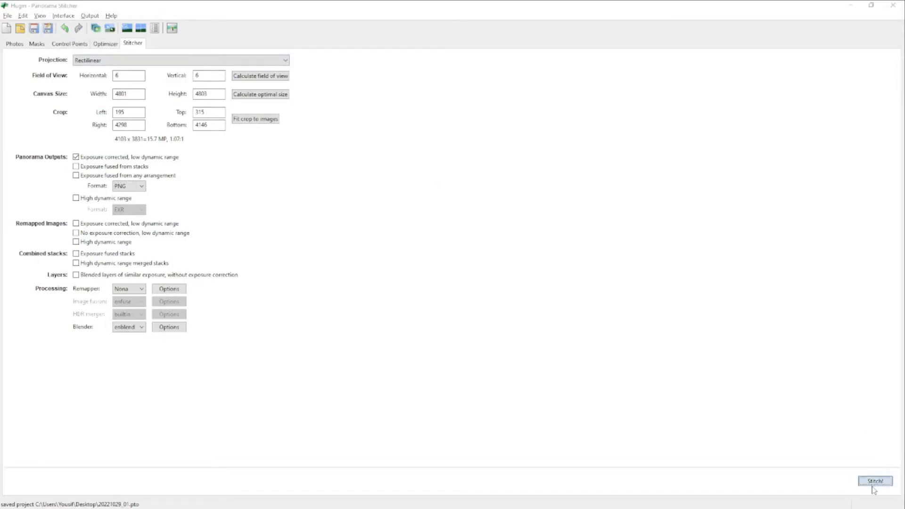
# - Save the project and queue the stitch in the Batch Processor with output prefix 'aerial'
pyautogui.click(190, 128)
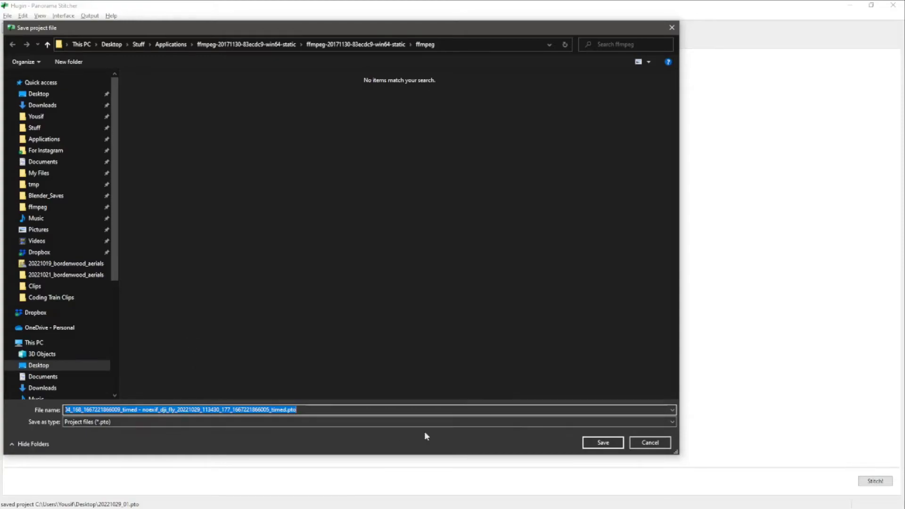
pyautogui.click(612, 444)
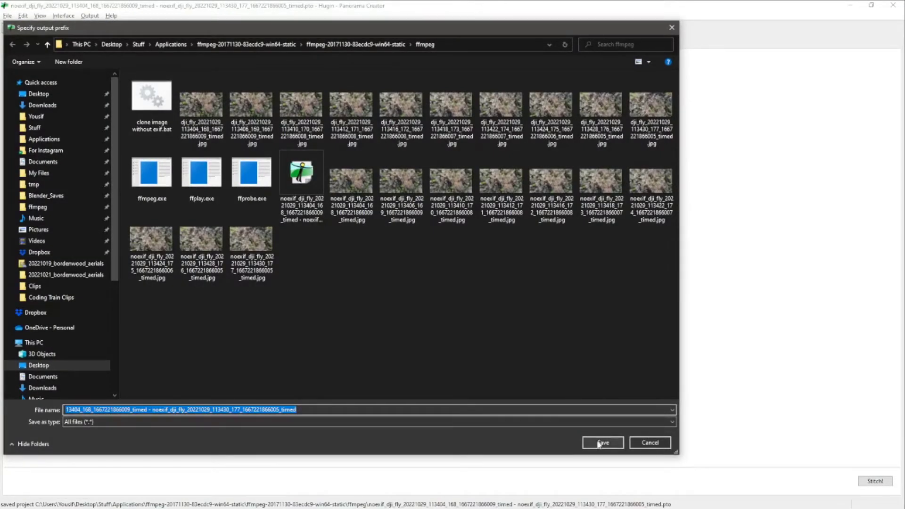
pyautogui.click(597, 447)
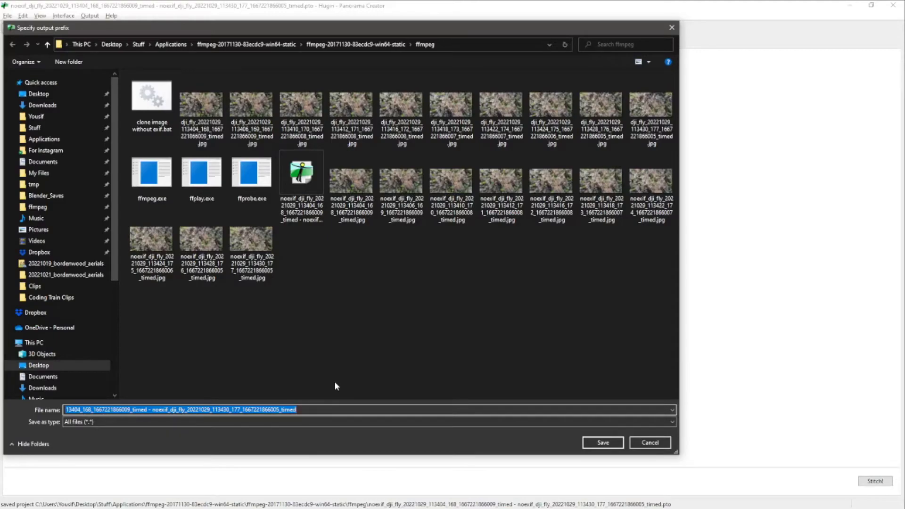
pyautogui.write('aerial')
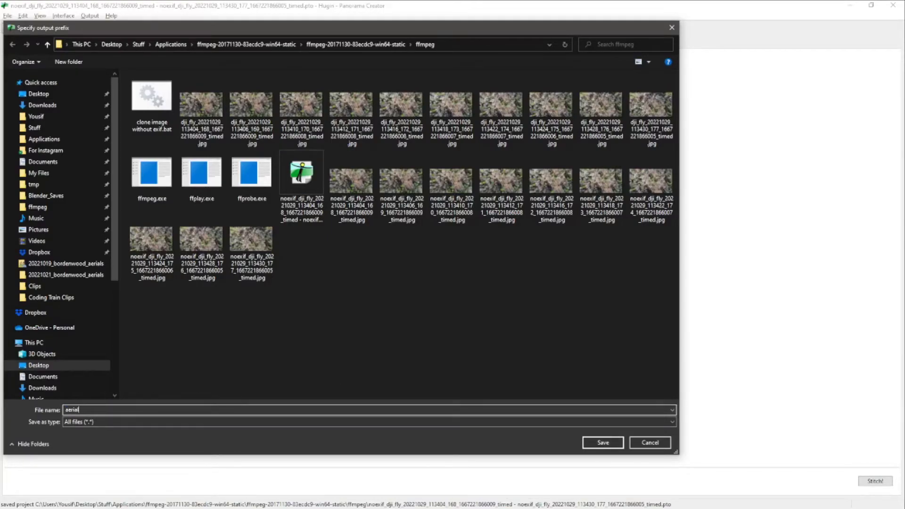
pyautogui.click(622, 442)
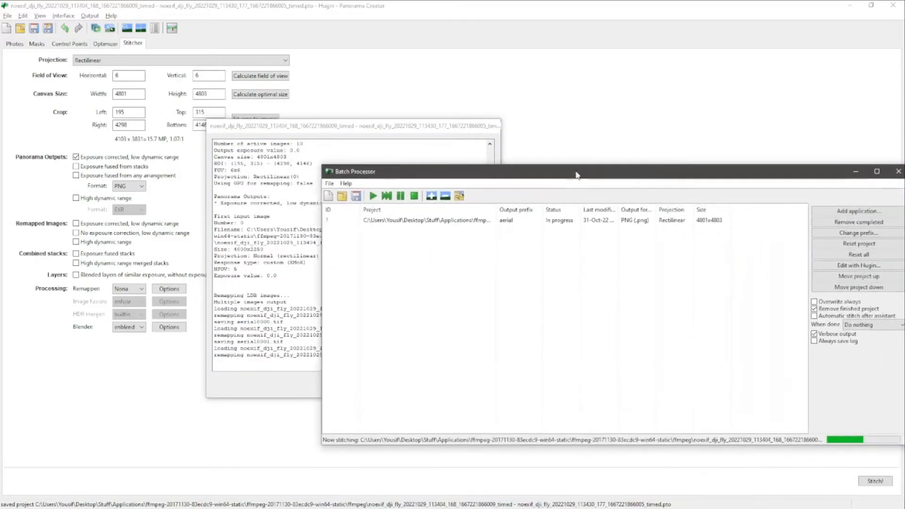
# - Let the enblend stitch finish and close the status report showing the excessive-overlap failure
pyautogui.moveTo(409, 122); pyautogui.dragTo(409, 116)
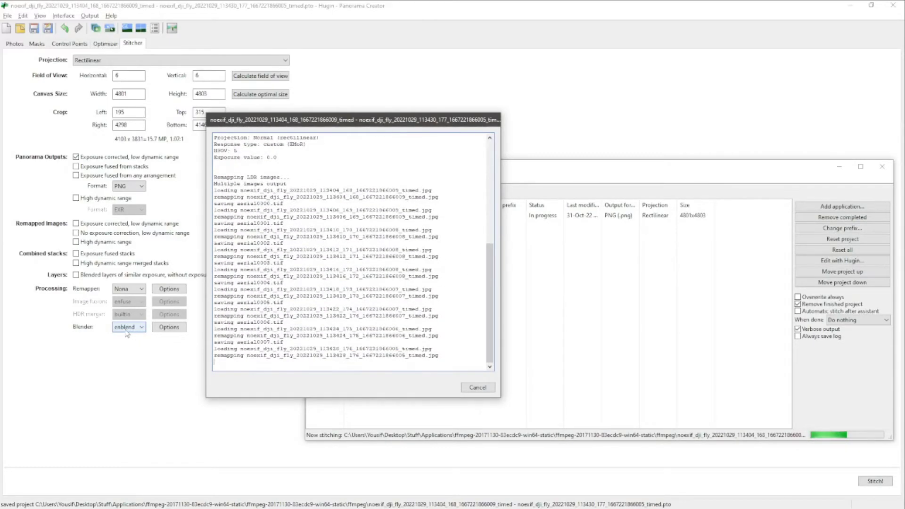
pyautogui.click(131, 330)
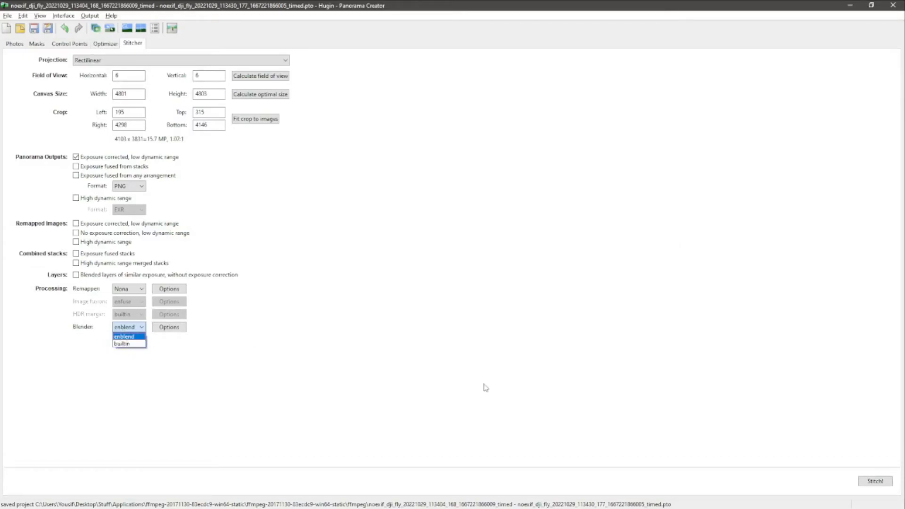
pyautogui.click(590, 360)
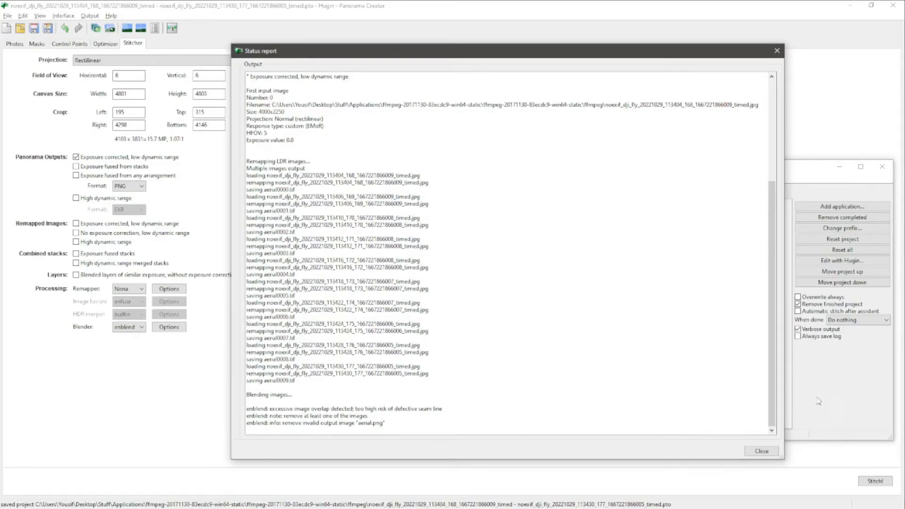
pyautogui.click(762, 451)
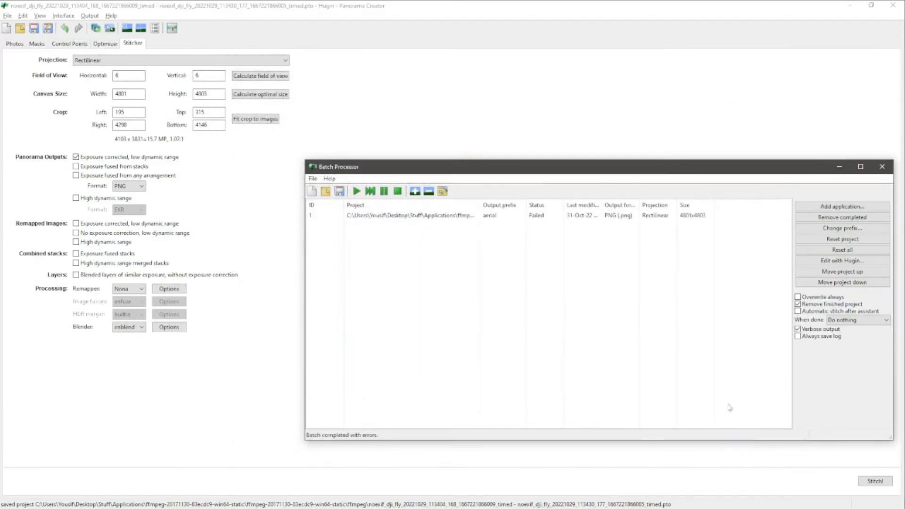
# - Switch the blender to builtin and restitch, accepting the suggested output prefix
pyautogui.click(127, 328)
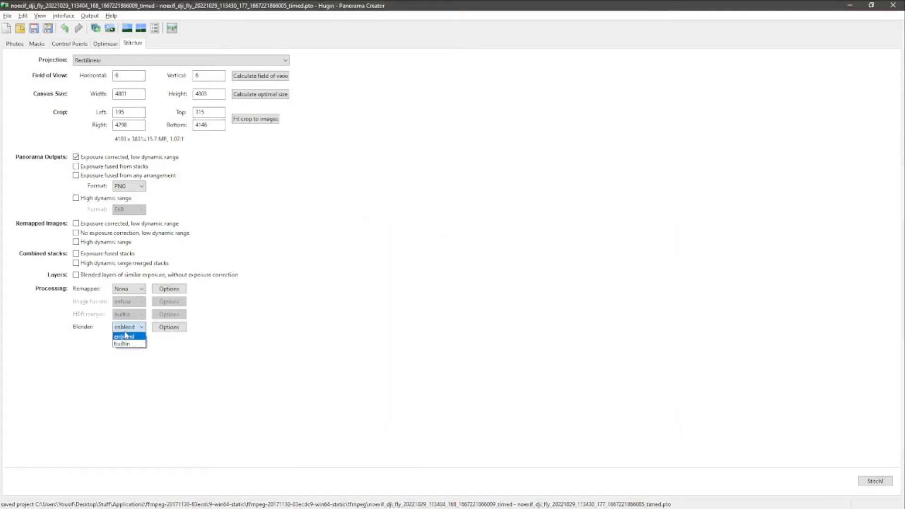
pyautogui.click(123, 344)
pyautogui.click(873, 481)
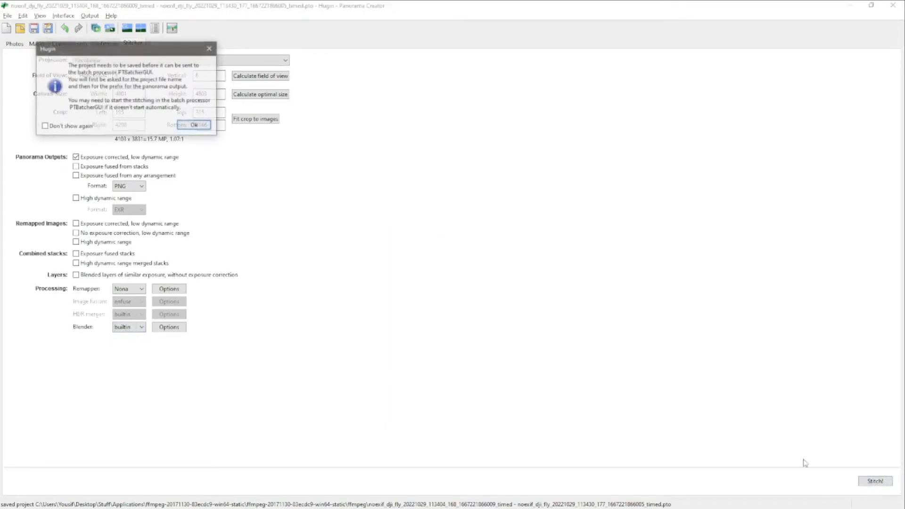
pyautogui.click(193, 126)
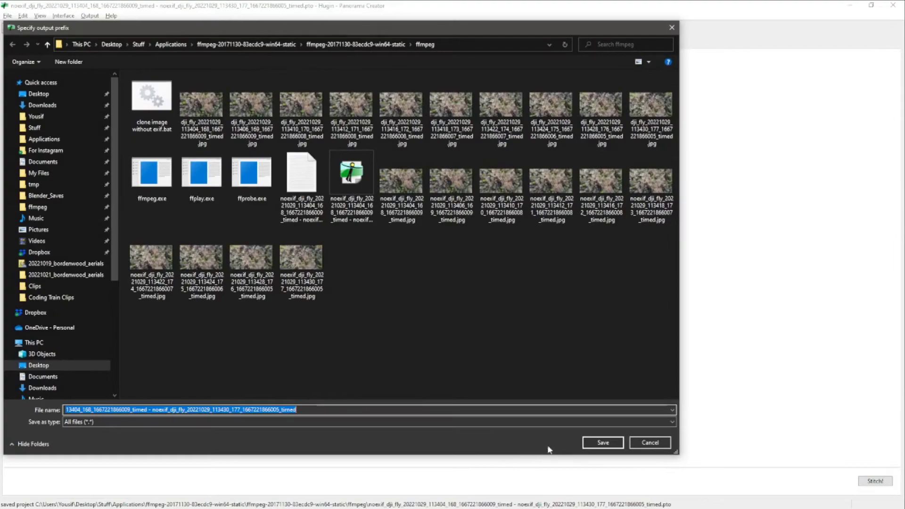
pyautogui.press('Return')
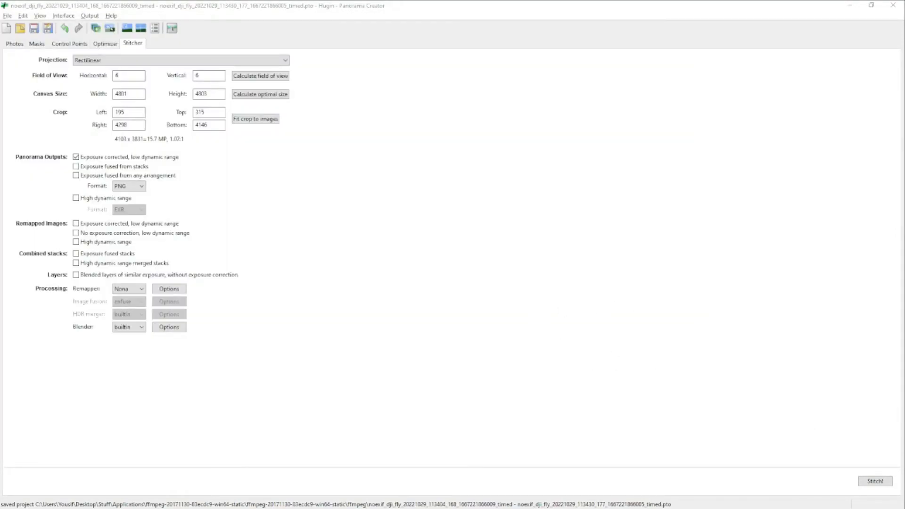
# - Open the stitched aerial2.png from File Explorer in ImageGlass
pyautogui.hotkey('alt', 'Tab')
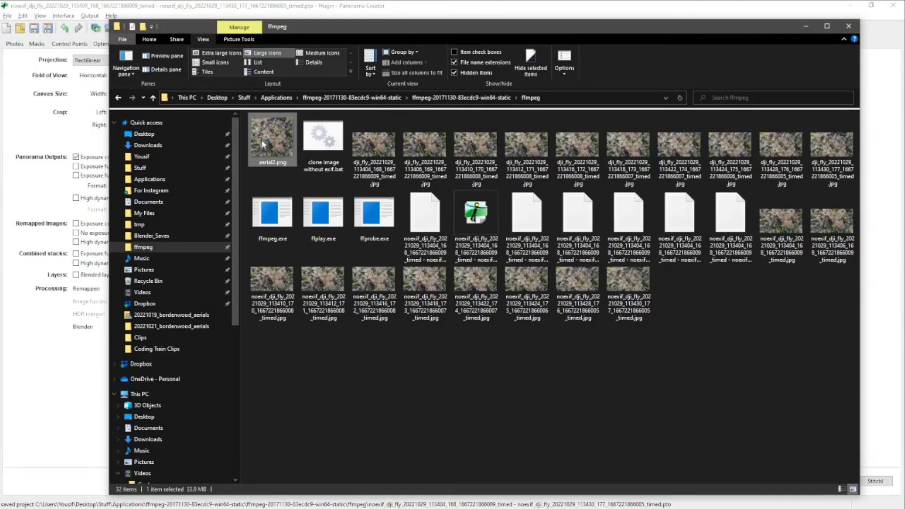
pyautogui.doubleClick(263, 143)
pyautogui.click(77, 354)
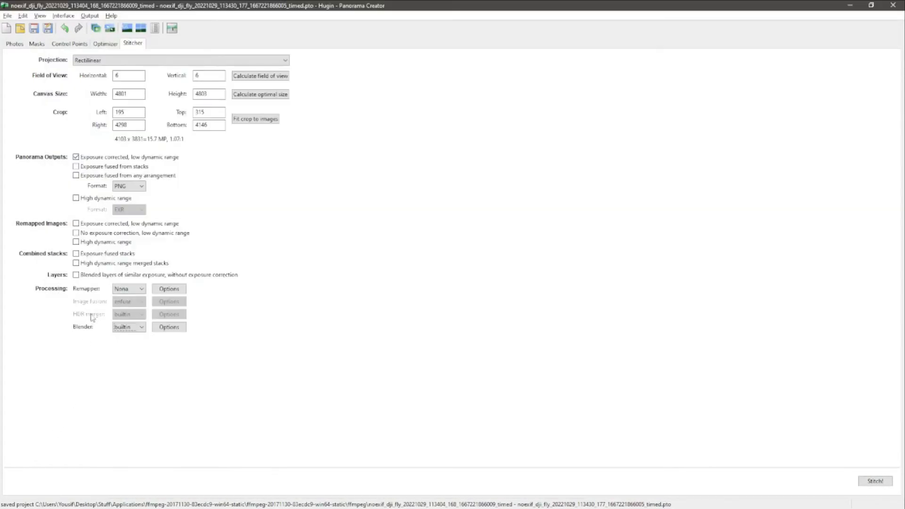
# - Zoom into and pan across the 4103×3831 aerial2.png mosaic in ImageGlass, then close the viewer
pyautogui.hotkey('alt', 'Tab')
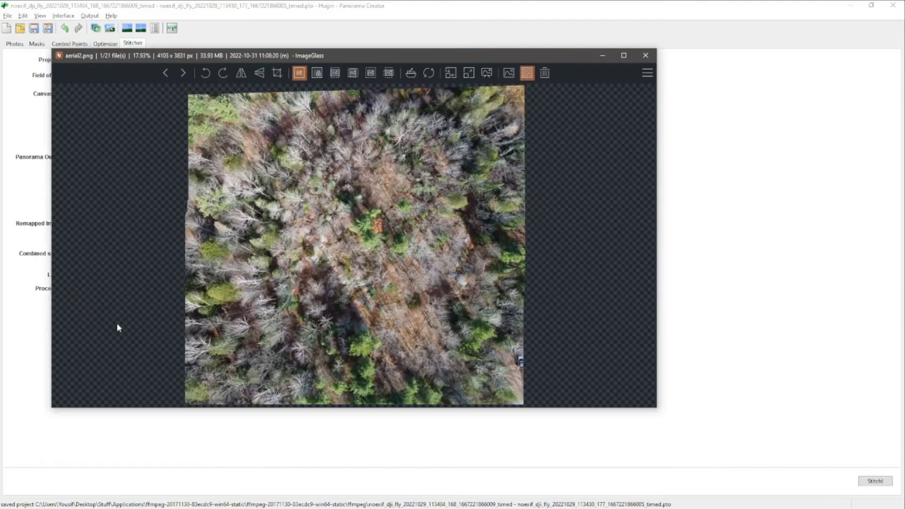
pyautogui.scroll(3, 446, 225)
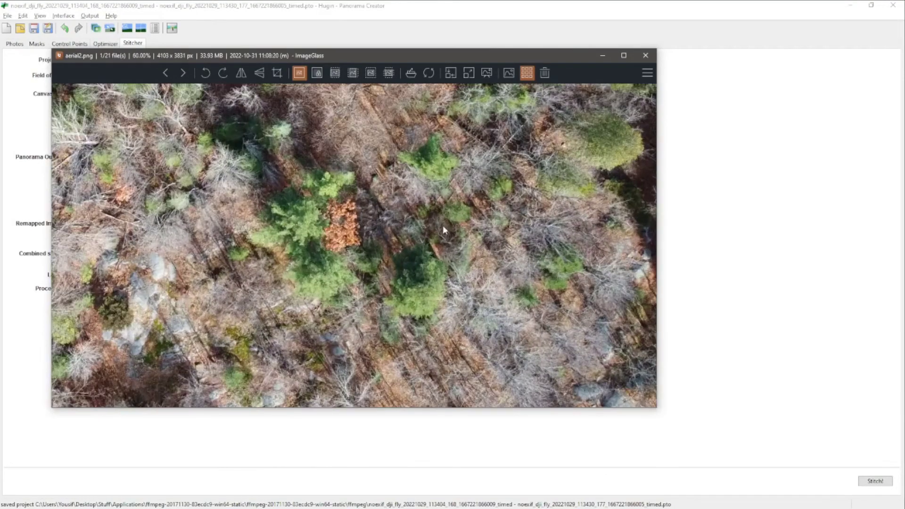
pyautogui.scroll(-3, 443, 225)
pyautogui.scroll(3, 514, 220)
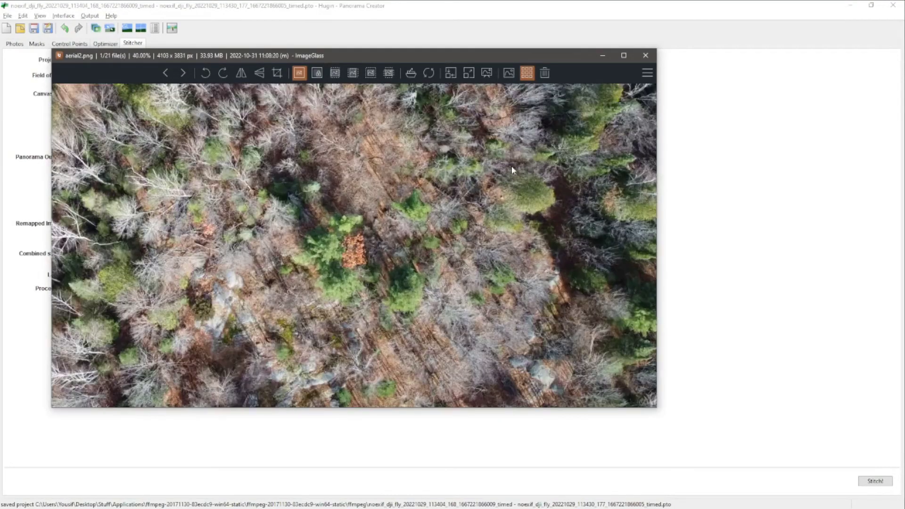
pyautogui.moveTo(511, 160); pyautogui.dragTo(525, 215)
pyautogui.scroll(-3, 442, 283)
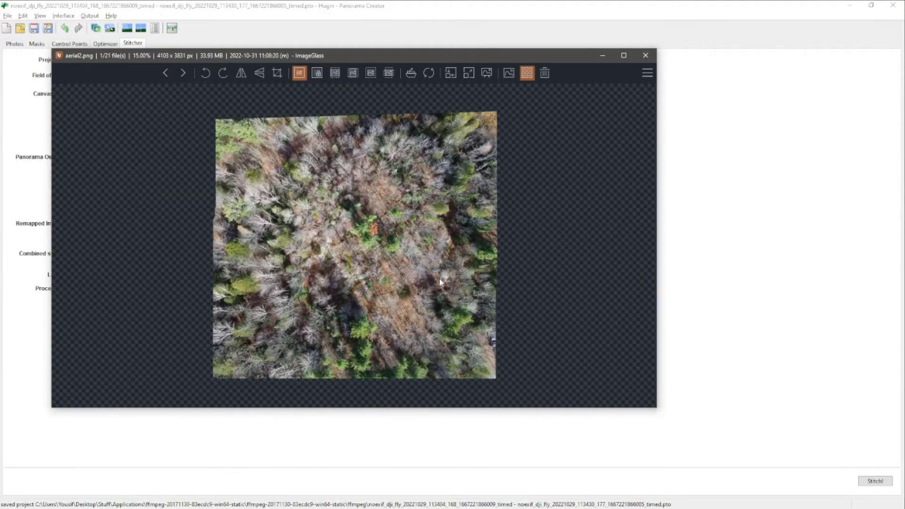
pyautogui.scroll(1, 439, 281)
pyautogui.scroll(-1, 439, 281)
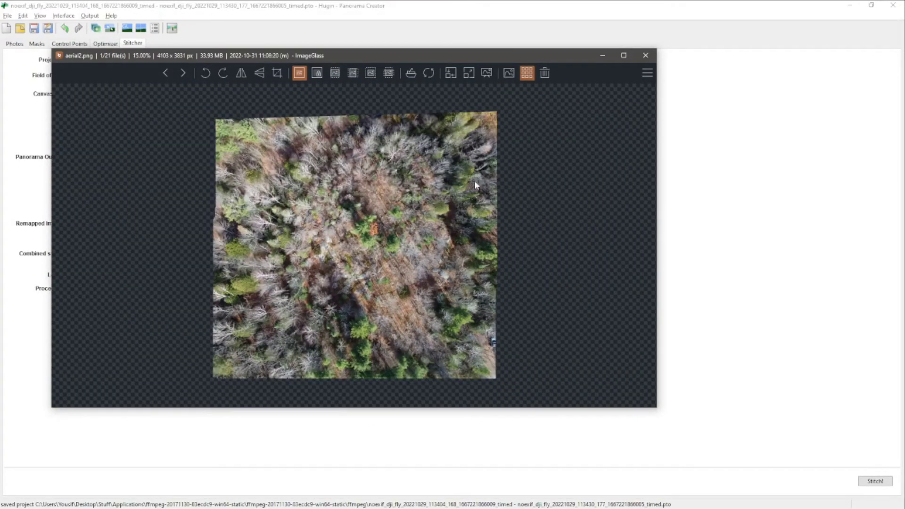
pyautogui.click(649, 55)
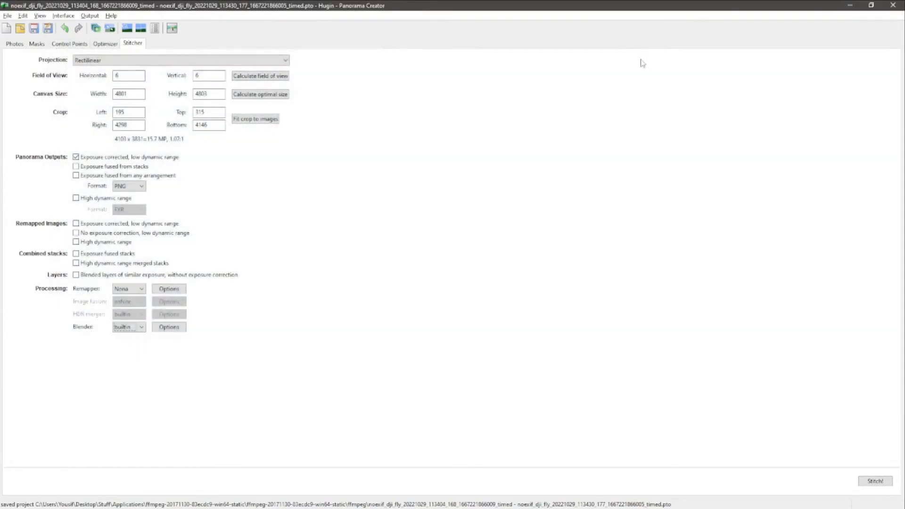
# - Review the Control Points, Optimizer and Stitcher tabs, finishing on the ten noexif photos list
pyautogui.click(11, 46)
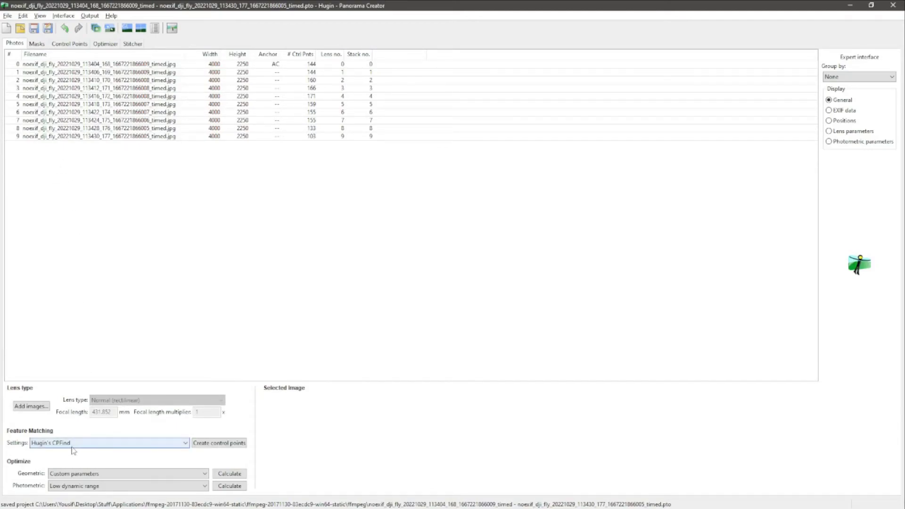
pyautogui.click(72, 44)
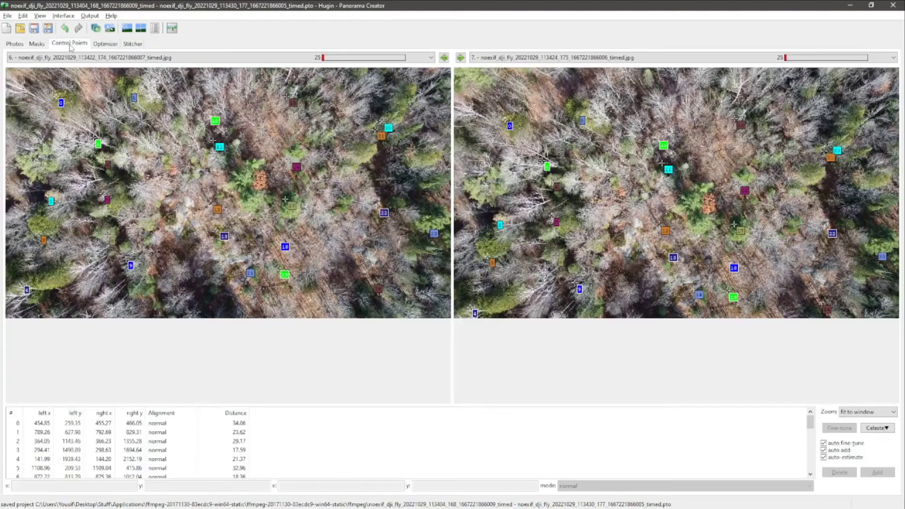
pyautogui.click(100, 43)
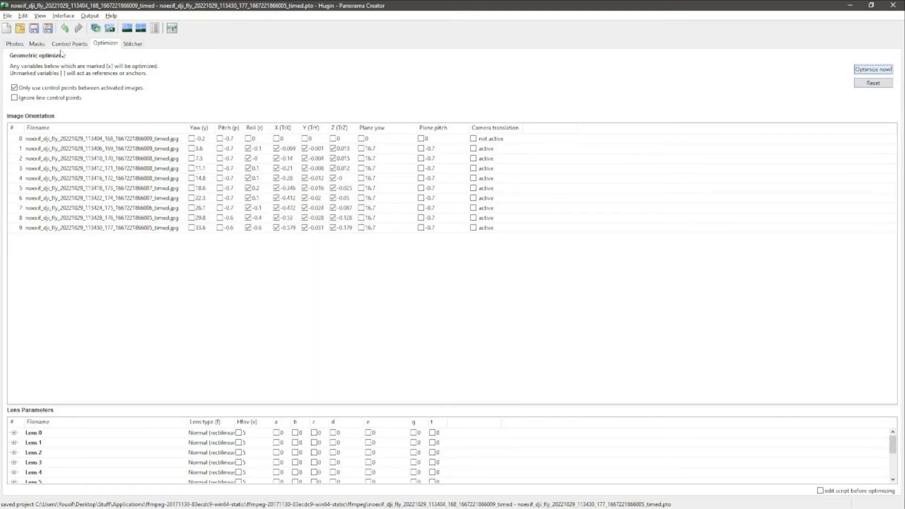
pyautogui.click(8, 44)
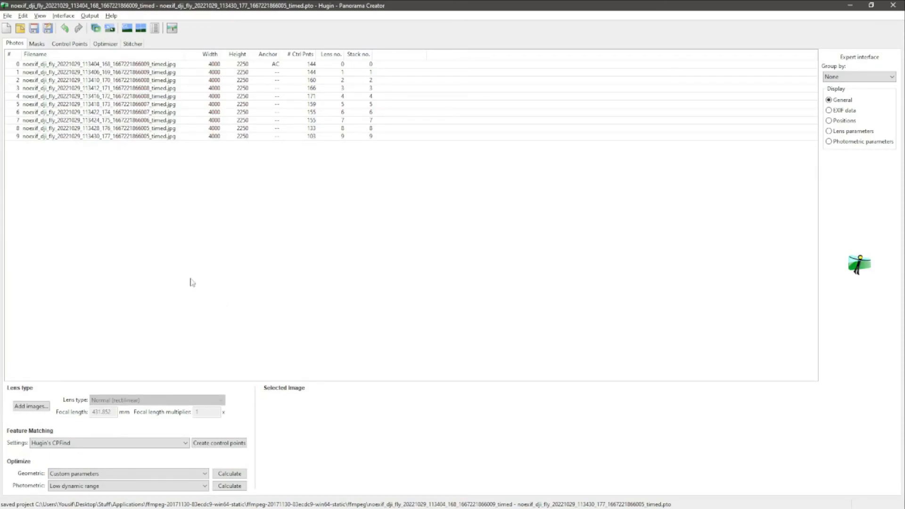
pyautogui.click(128, 45)
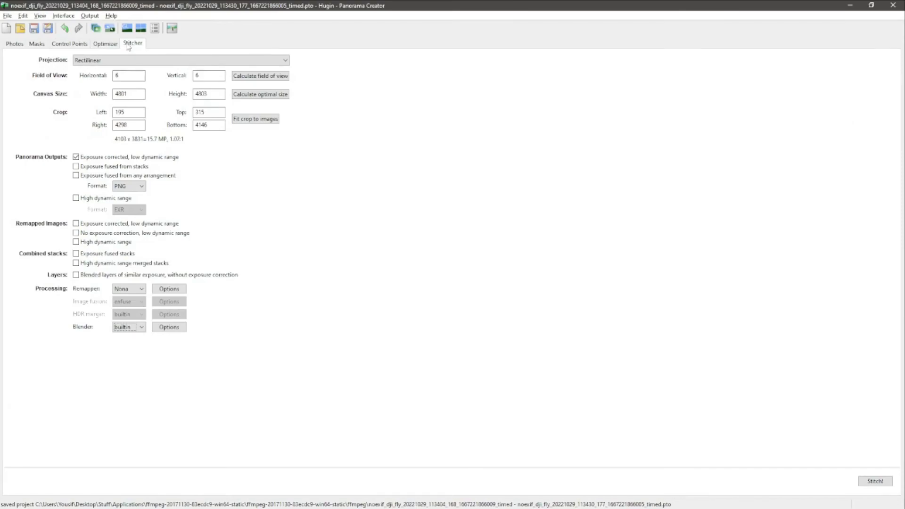
pyautogui.click(105, 44)
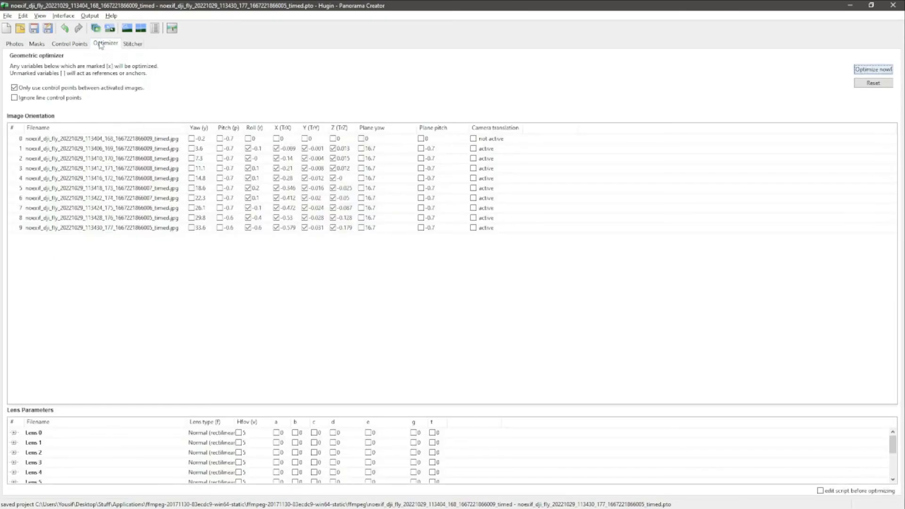
pyautogui.click(70, 44)
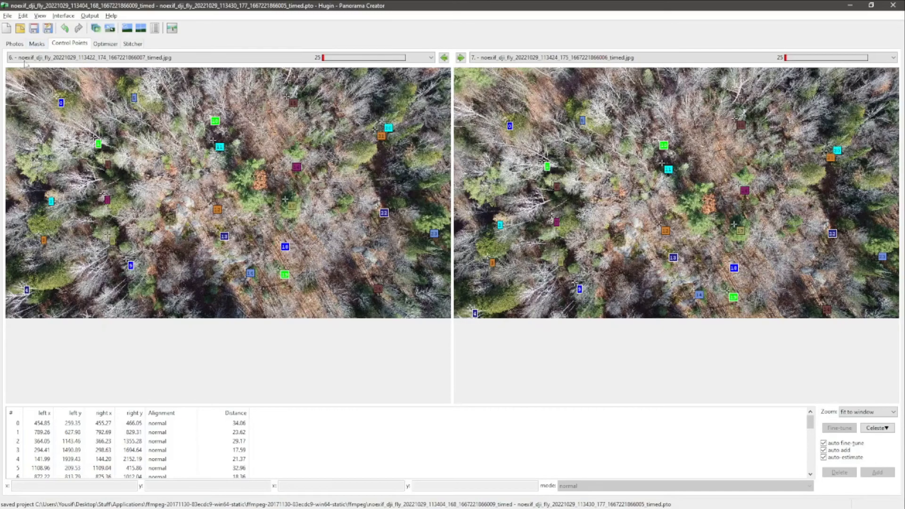
pyautogui.click(15, 44)
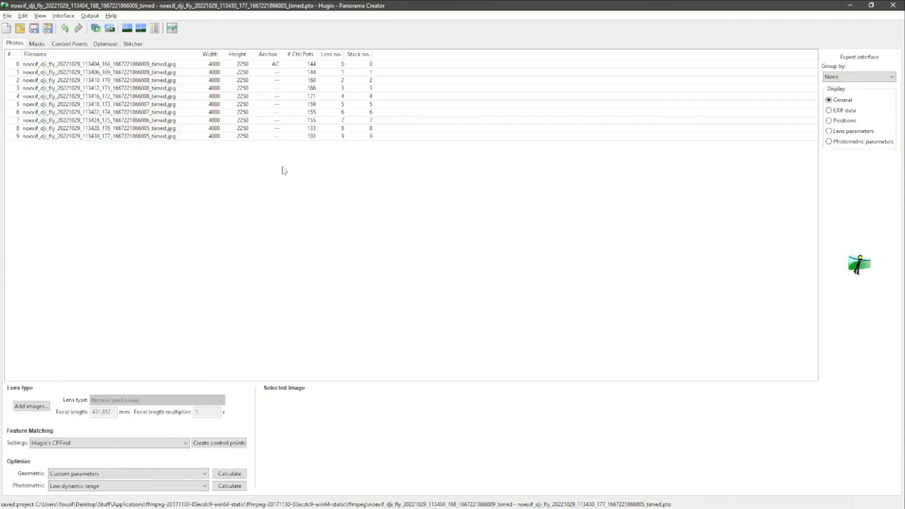